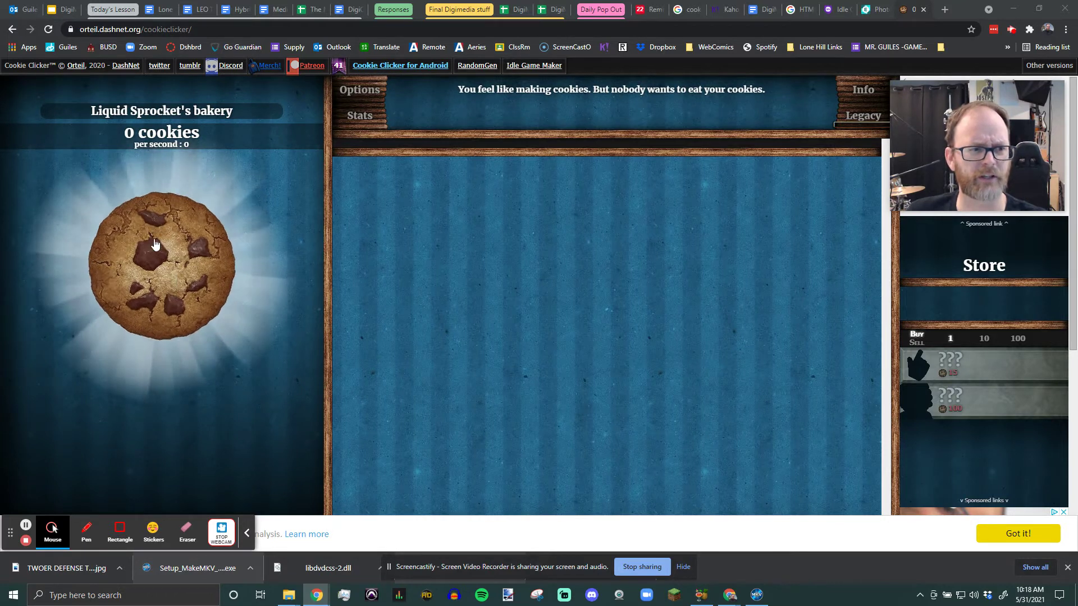
Step: Bake cookies on the big cookie until the bank reaches 27 and the Cursor unlocks
left_click(166, 272)
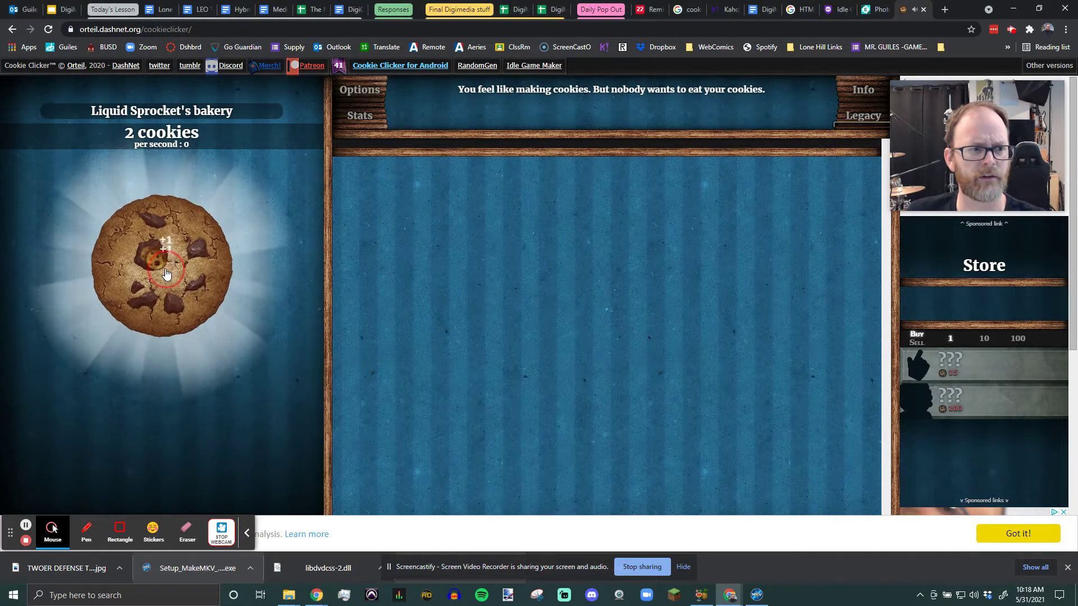
left_click(166, 272)
left_click(166, 273)
left_click(165, 272)
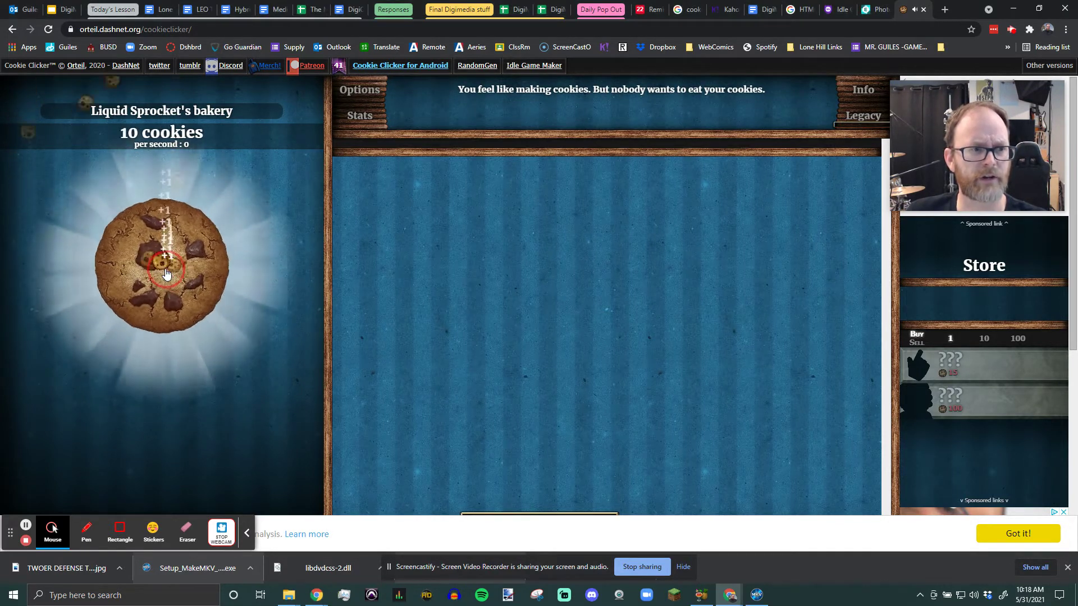
left_click(166, 272)
left_click(166, 272)
left_click(165, 272)
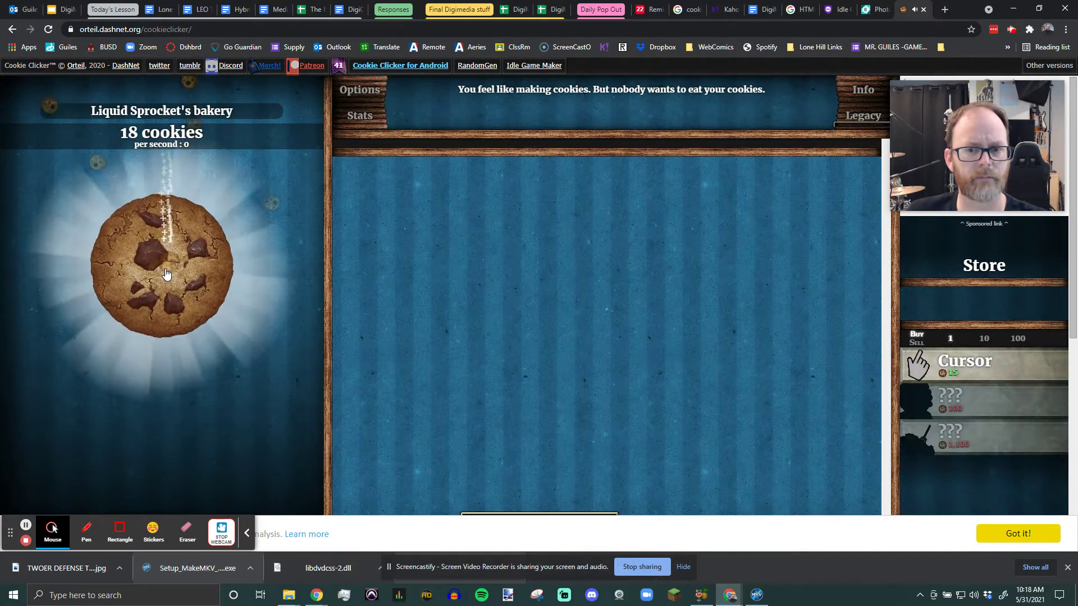
mouse_move(983, 365)
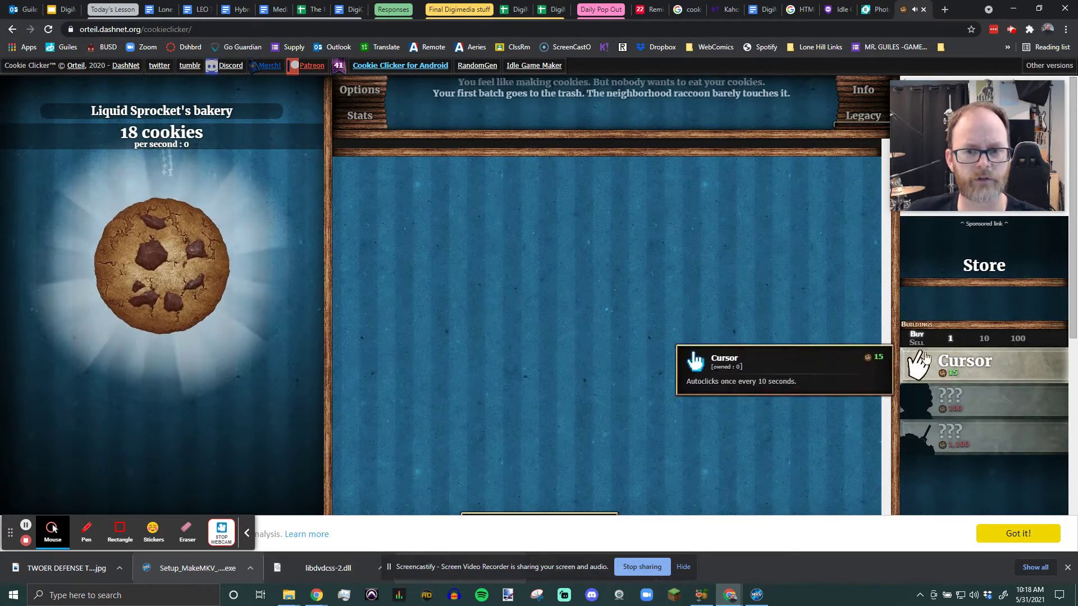
left_click(160, 257)
left_click(159, 257)
left_click(159, 257)
left_click(159, 257)
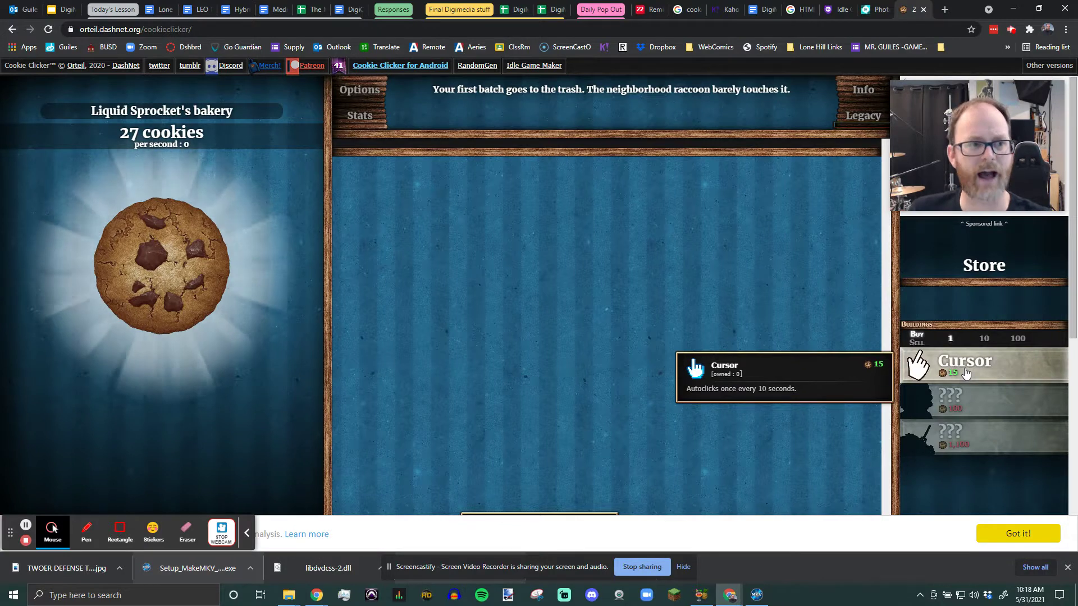
Step: Buy one Cursor for 0.1 cookies per second, then bake another cookie
left_click(967, 373)
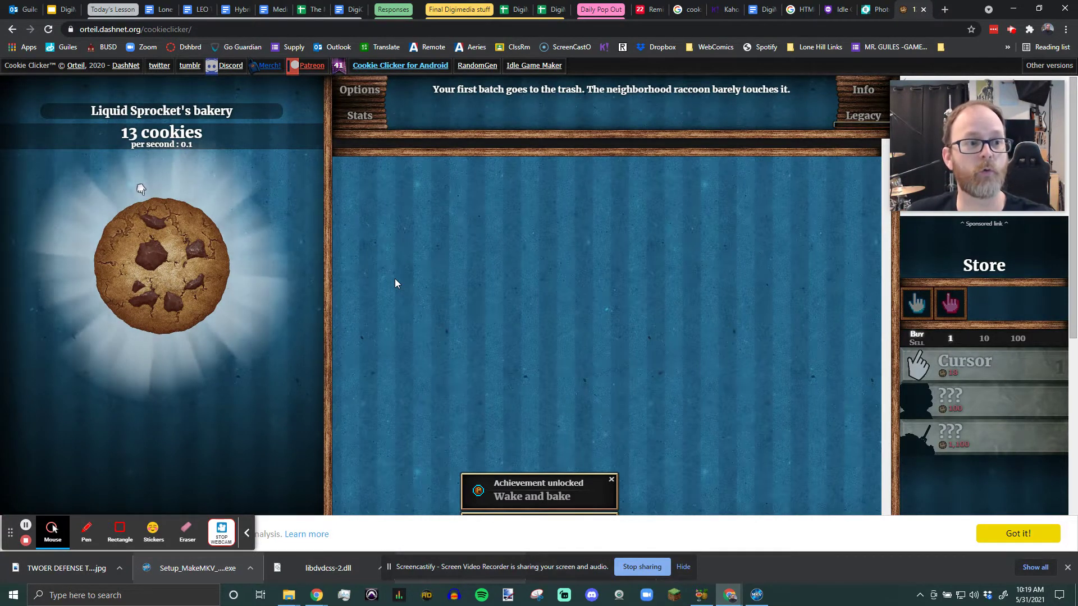
left_click(158, 263)
Step: Bake a few more cookies and buy a second Cursor
double_click(158, 263)
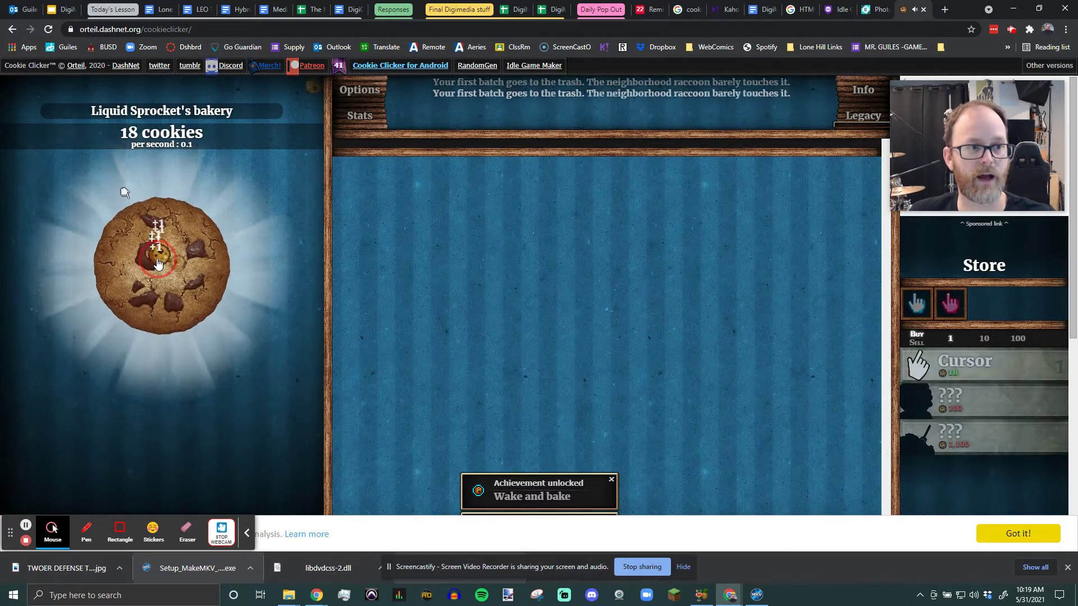
left_click(158, 263)
double_click(158, 264)
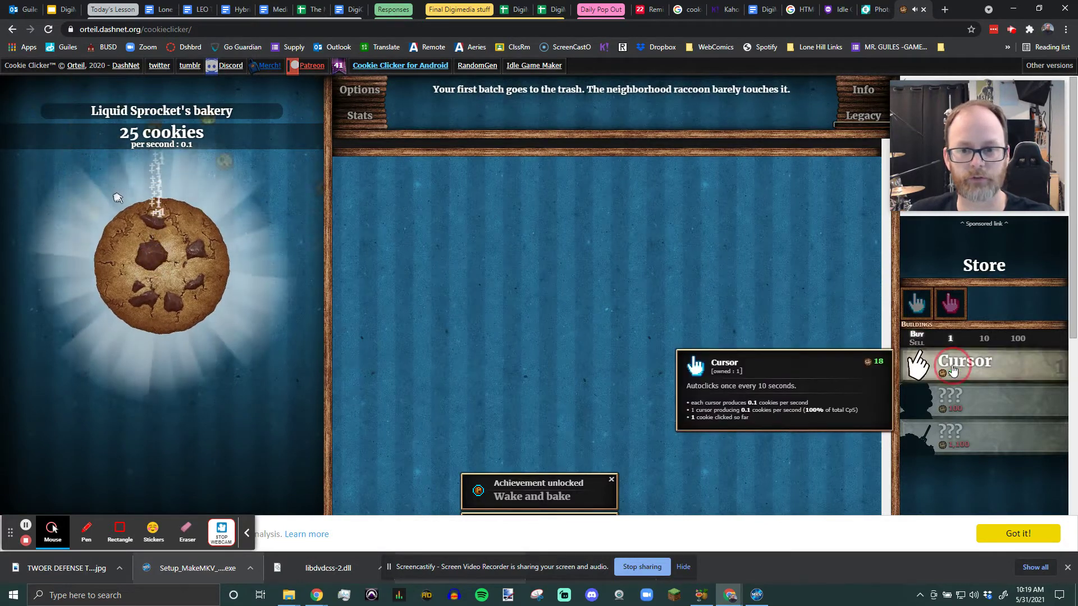
left_click(926, 361)
Step: Bake cookies rapidly toward 73 so Grandma unlocks
double_click(187, 300)
triple_click(187, 301)
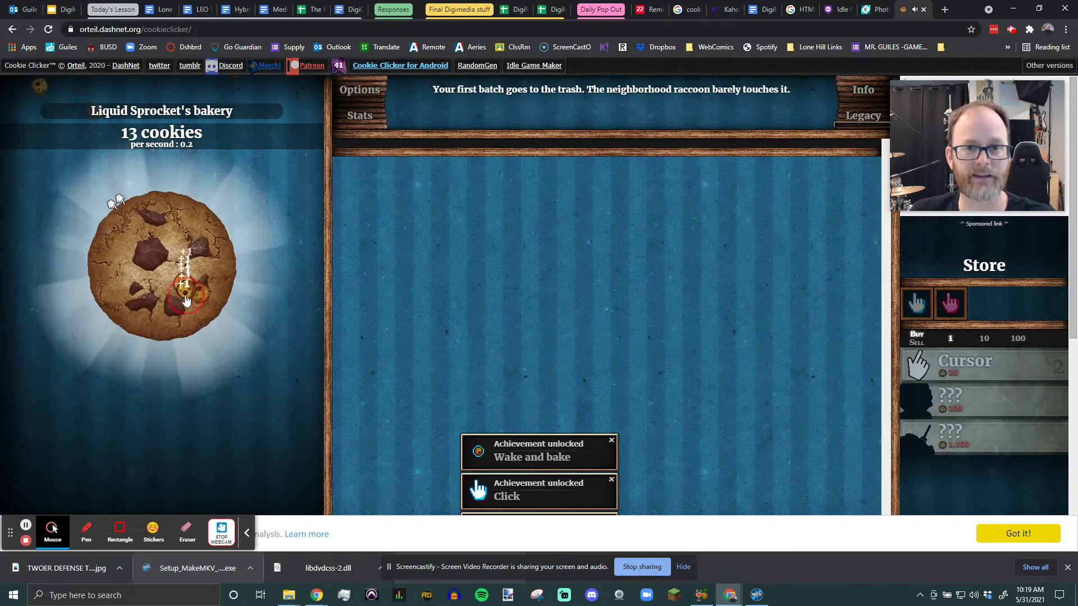
triple_click(187, 301)
triple_click(187, 301)
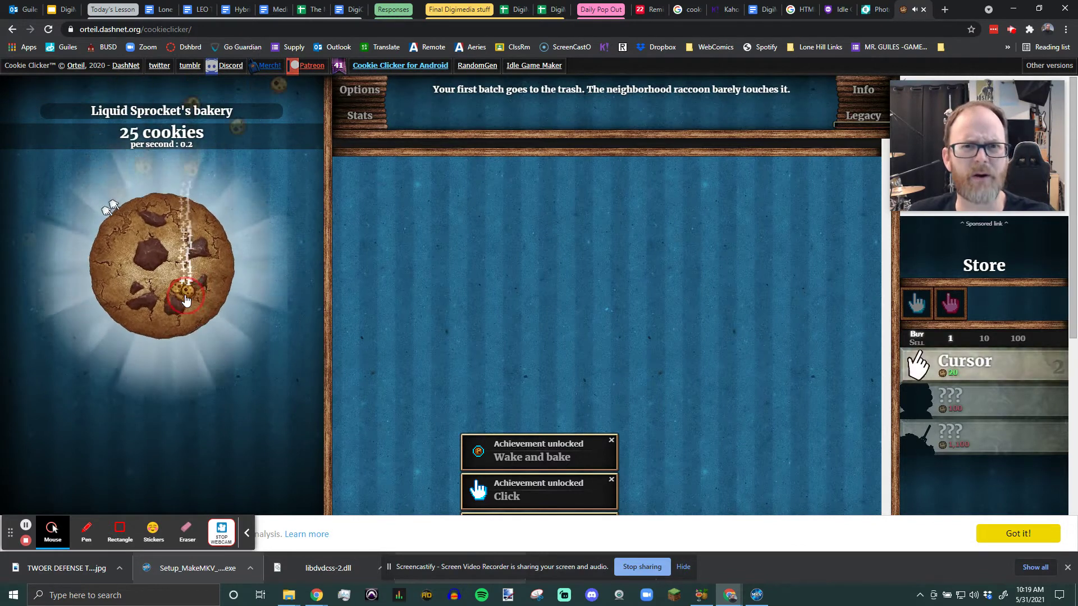
double_click(187, 300)
triple_click(187, 301)
double_click(187, 301)
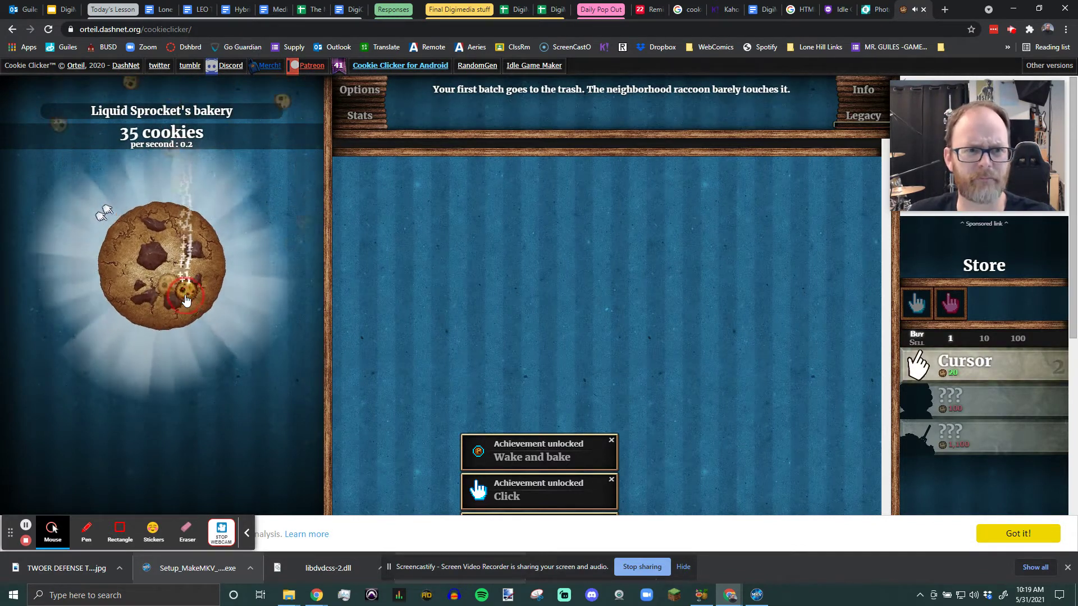
triple_click(186, 301)
triple_click(186, 300)
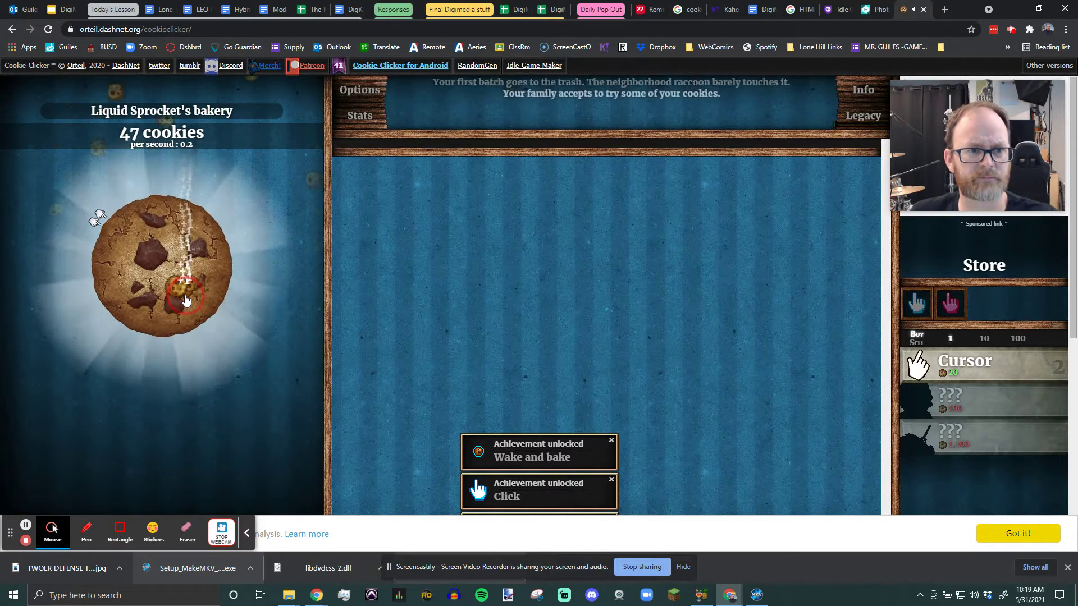
double_click(187, 301)
triple_click(188, 300)
left_click(187, 301)
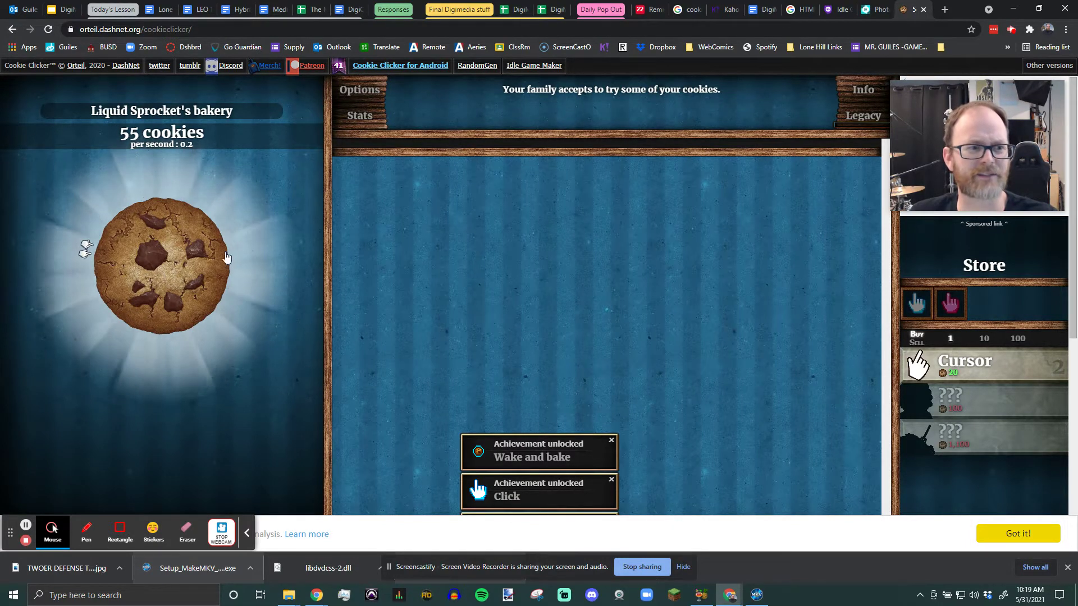
triple_click(179, 248)
triple_click(179, 248)
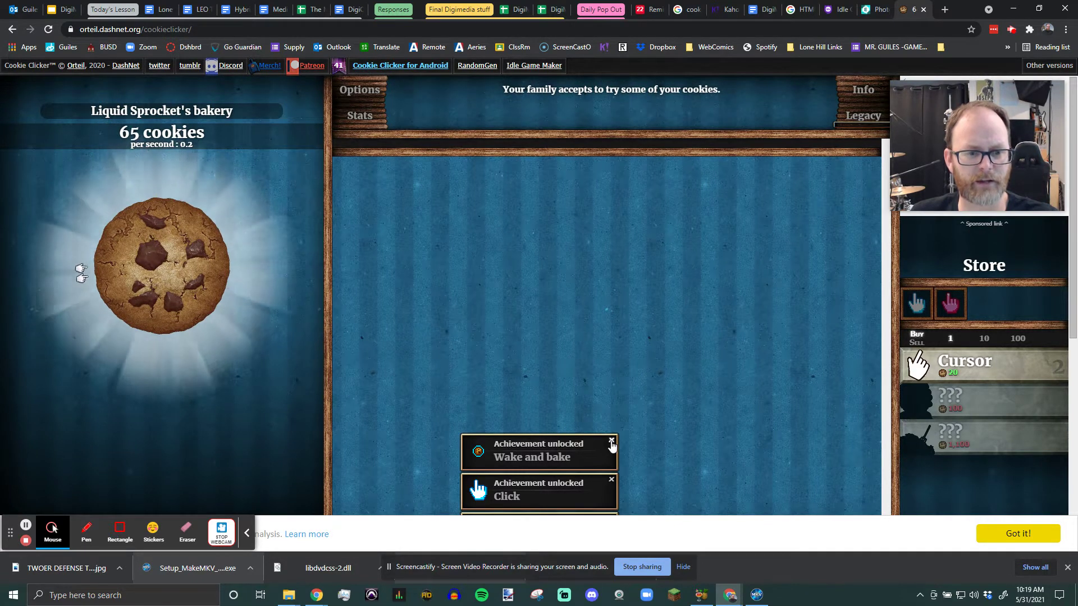
Step: Dismiss the Wake and bake and Click achievement notices, then keep baking to 82 cookies
left_click(611, 443)
left_click(613, 482)
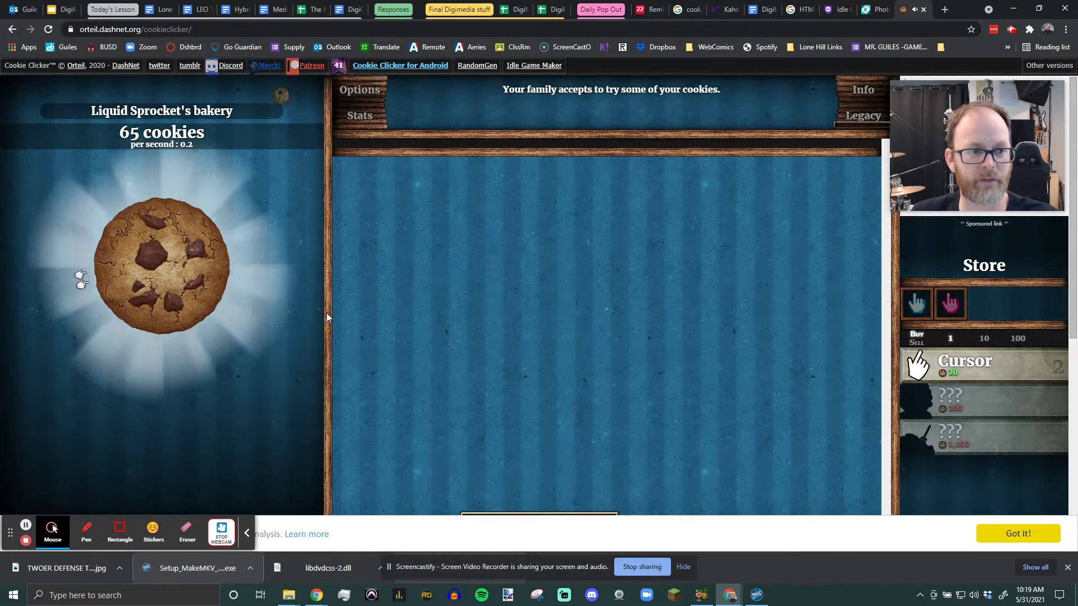
triple_click(178, 274)
double_click(178, 274)
mouse_move(984, 402)
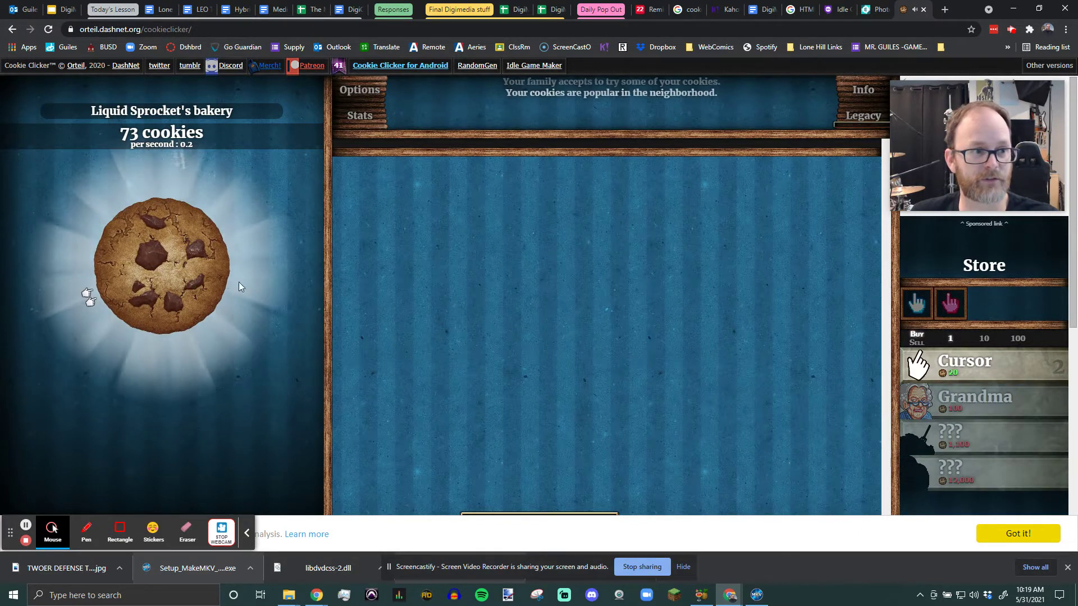
left_click(191, 268)
Step: Bake to 100 cookies, hire a Grandma for 1.2 per second, and dismiss the Double-click notice
triple_click(190, 267)
triple_click(191, 268)
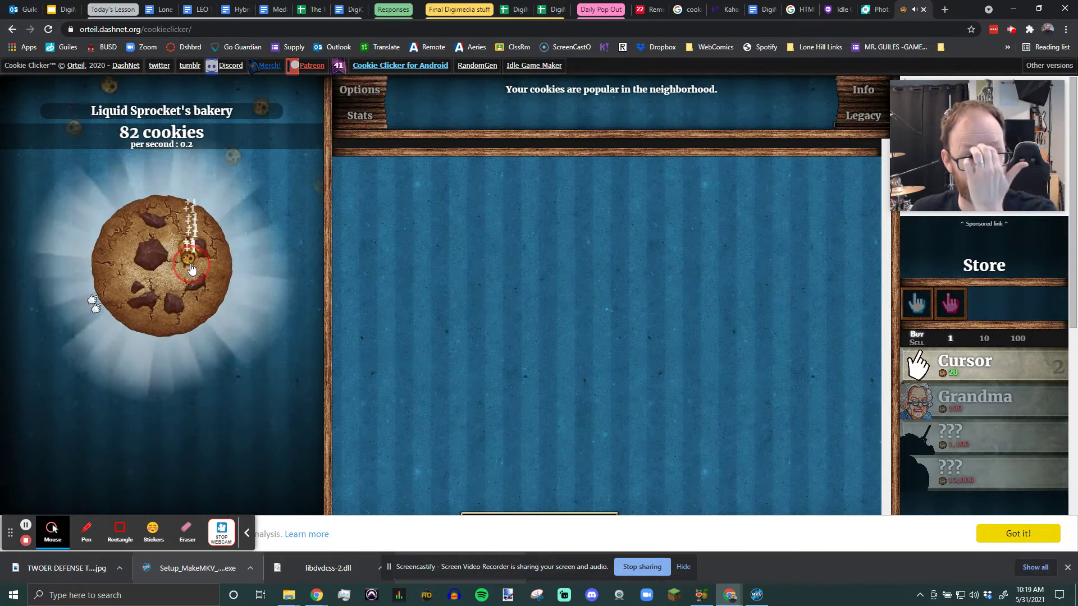
double_click(191, 267)
triple_click(191, 268)
double_click(191, 268)
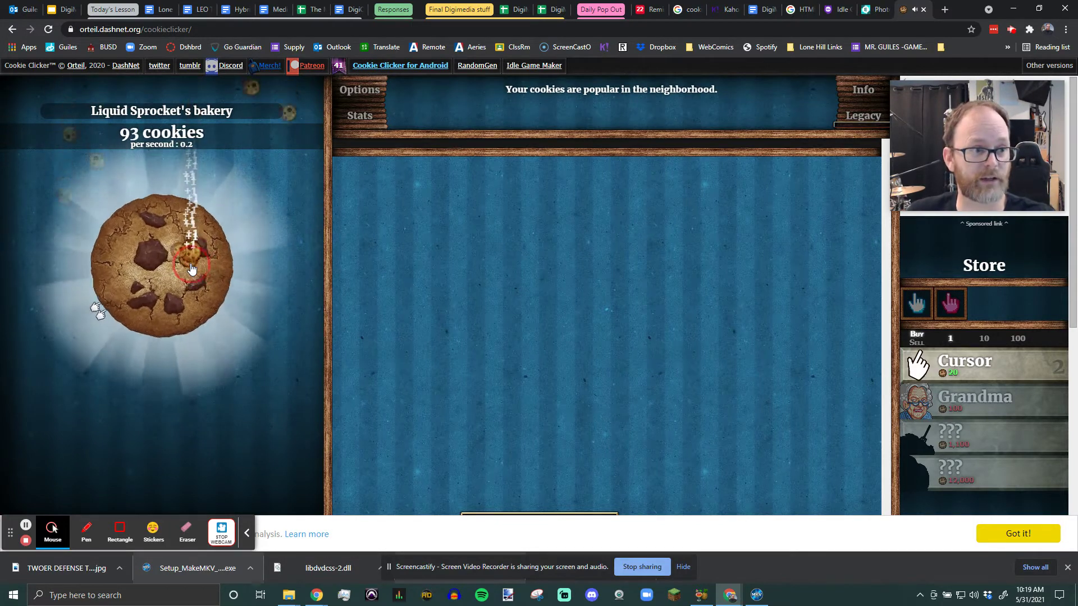
triple_click(191, 269)
triple_click(191, 268)
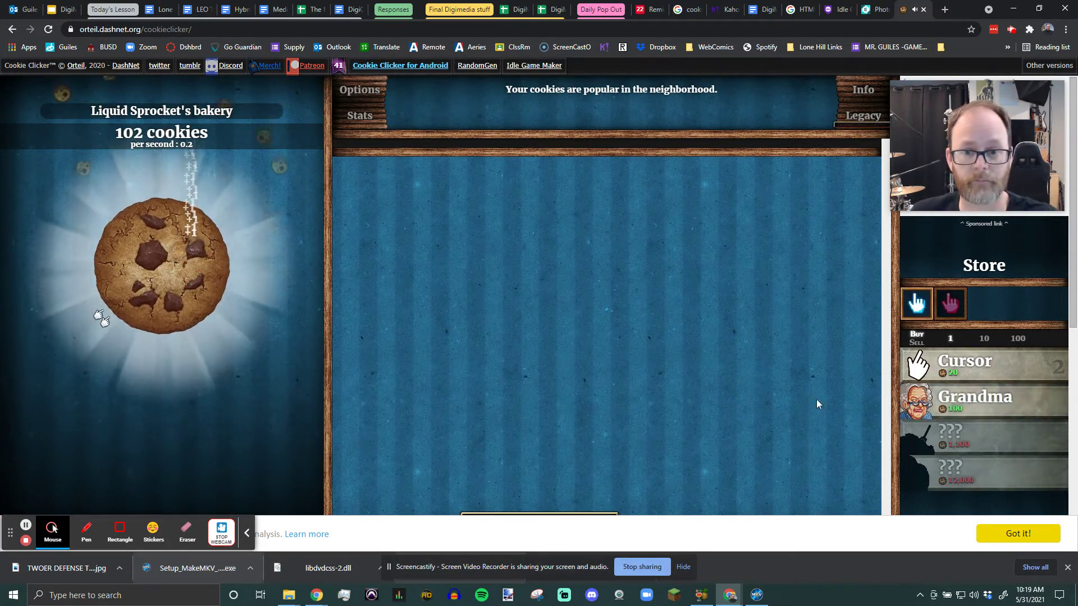
left_click(972, 407)
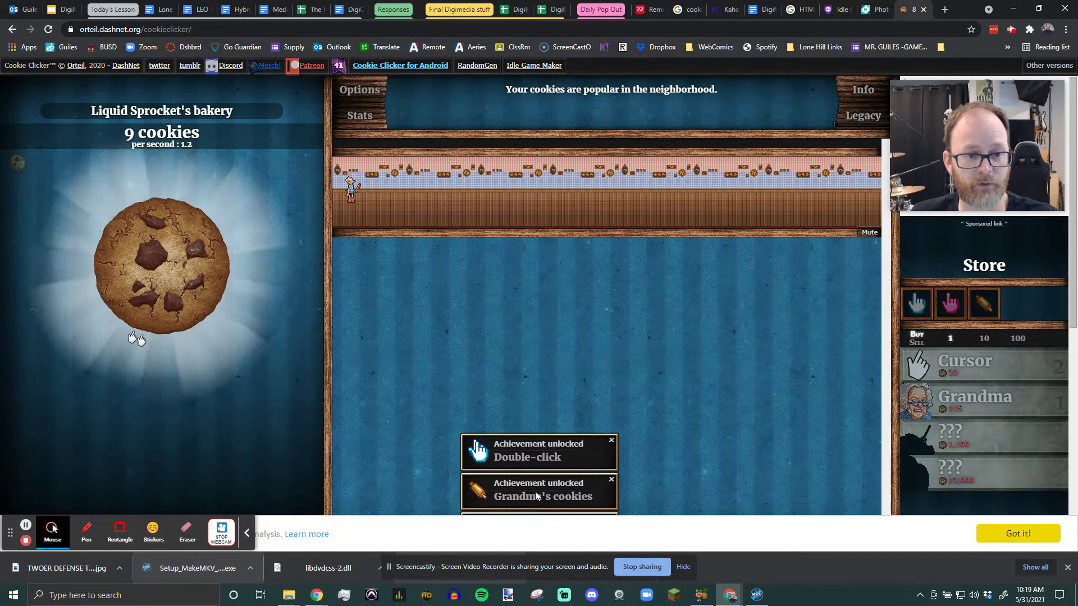
left_click(611, 444)
Step: Dismiss the Grandma's cookies notice and bake back up to 94 cookies
left_click(611, 483)
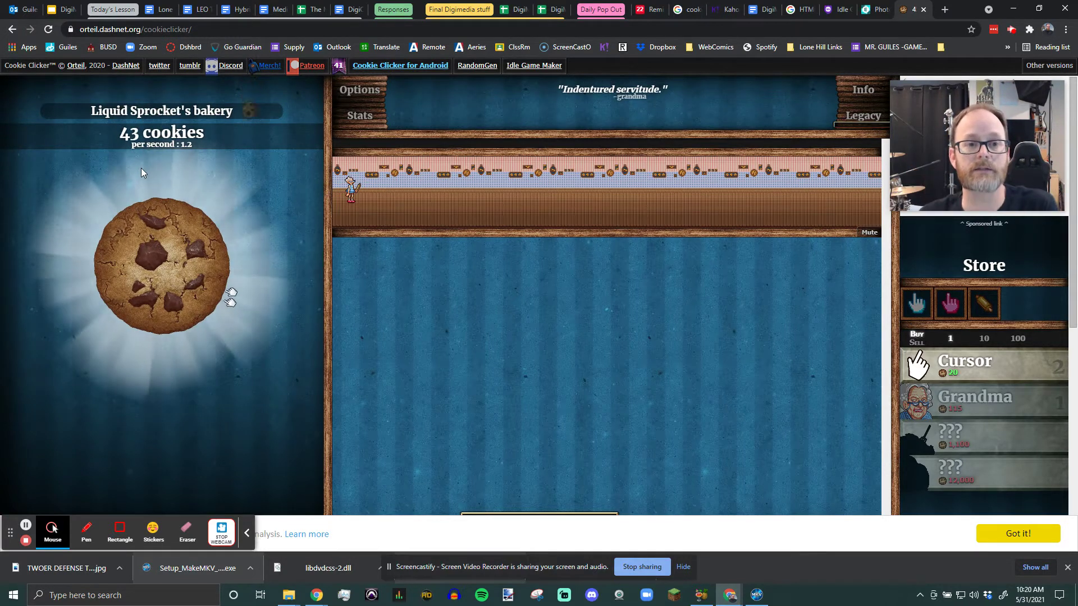
left_click(173, 270)
left_click(173, 269)
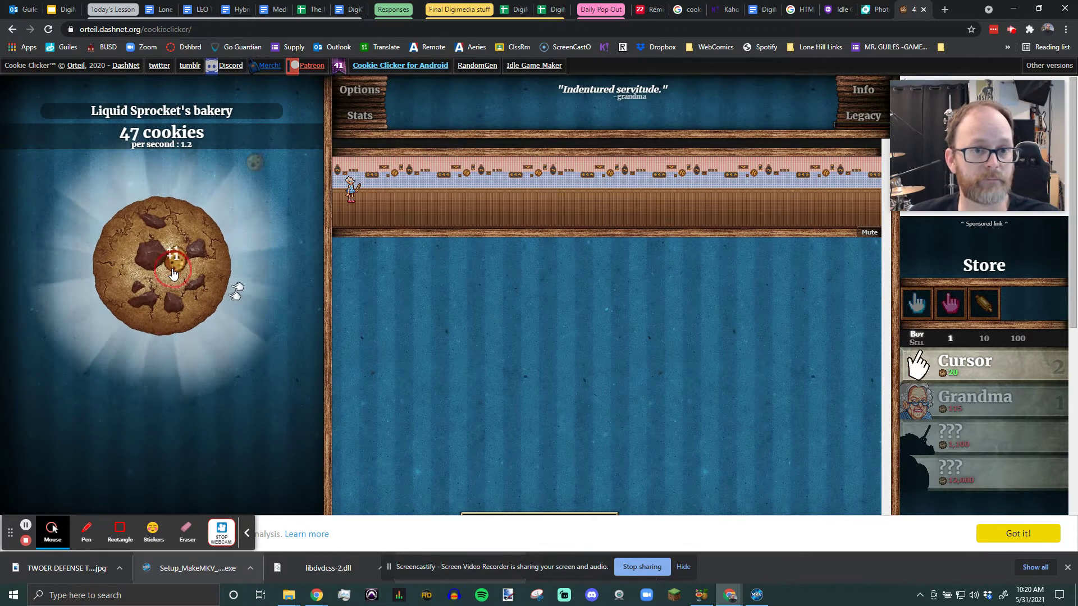
left_click(173, 269)
left_click(174, 270)
left_click(174, 271)
left_click(173, 271)
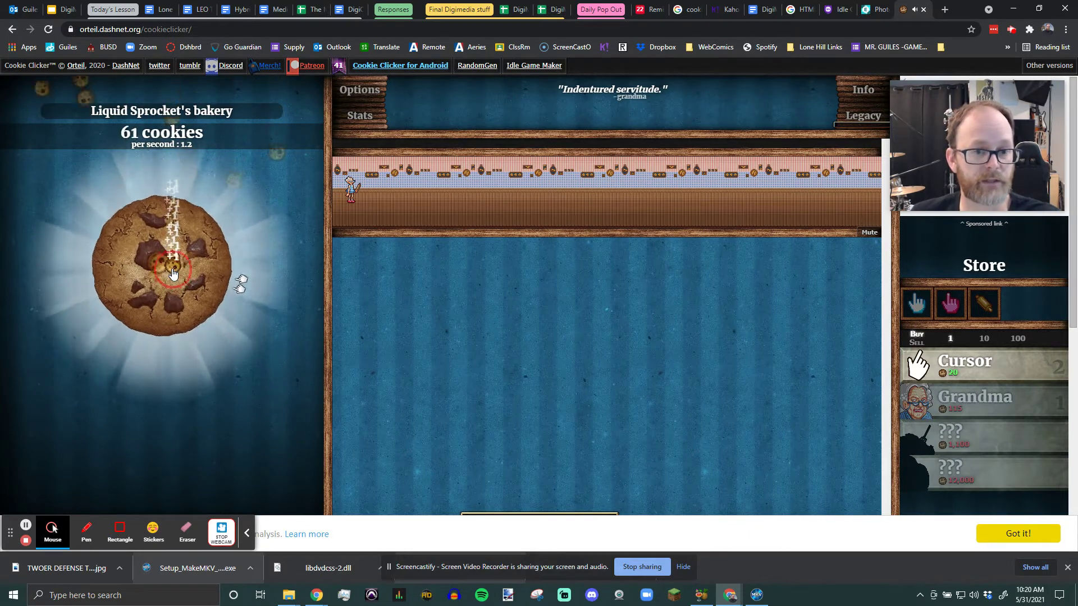
left_click(174, 271)
left_click(174, 272)
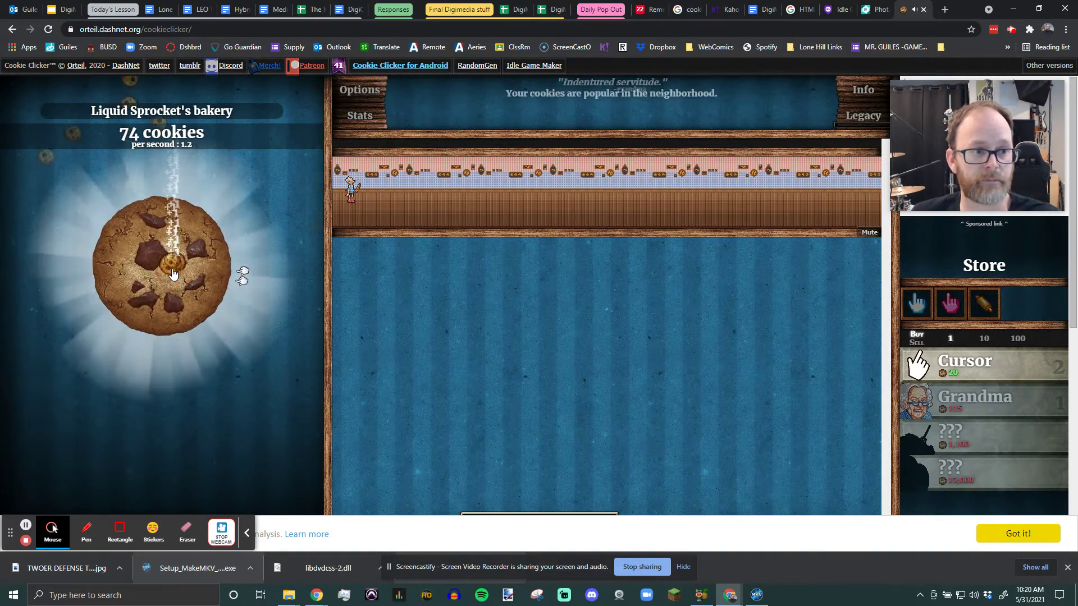
left_click(173, 271)
left_click(173, 271)
left_click(173, 271)
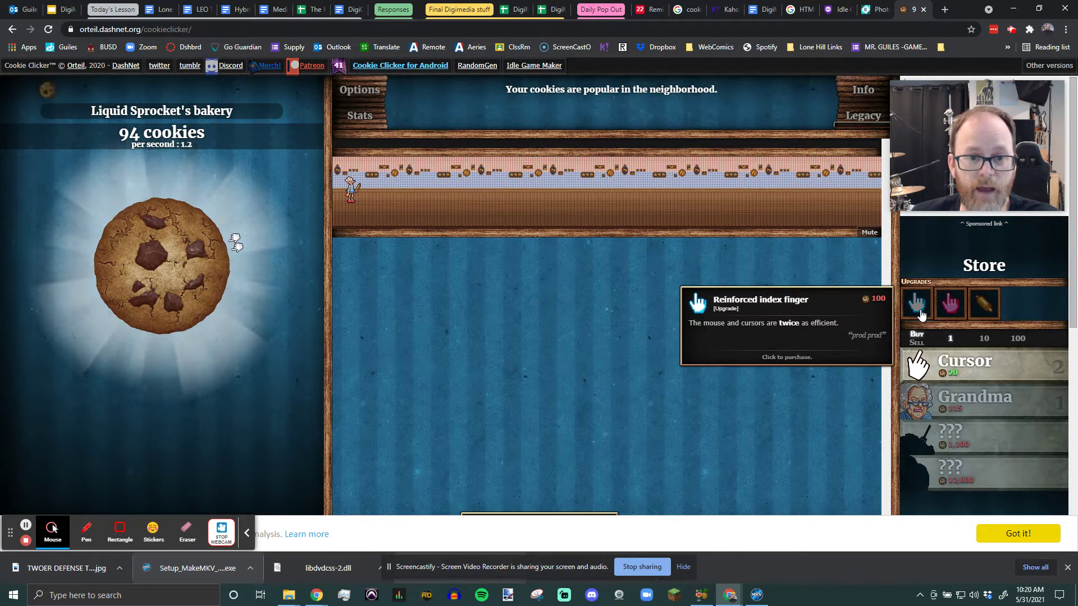
Step: Bake a couple more cookies and buy the Reinforced index finger upgrade
left_click(162, 278)
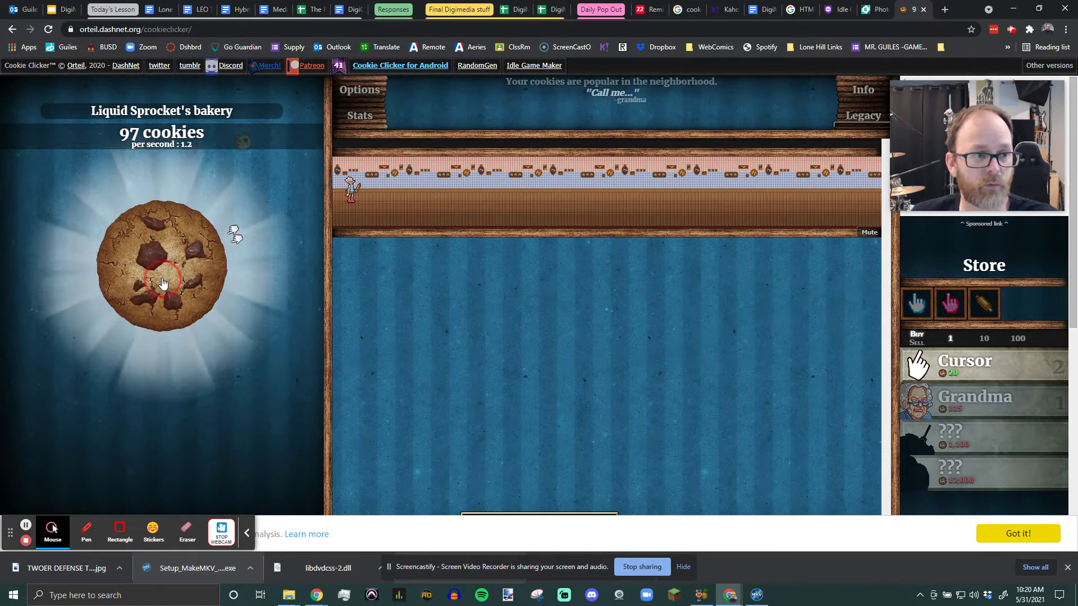
left_click(163, 284)
mouse_move(915, 303)
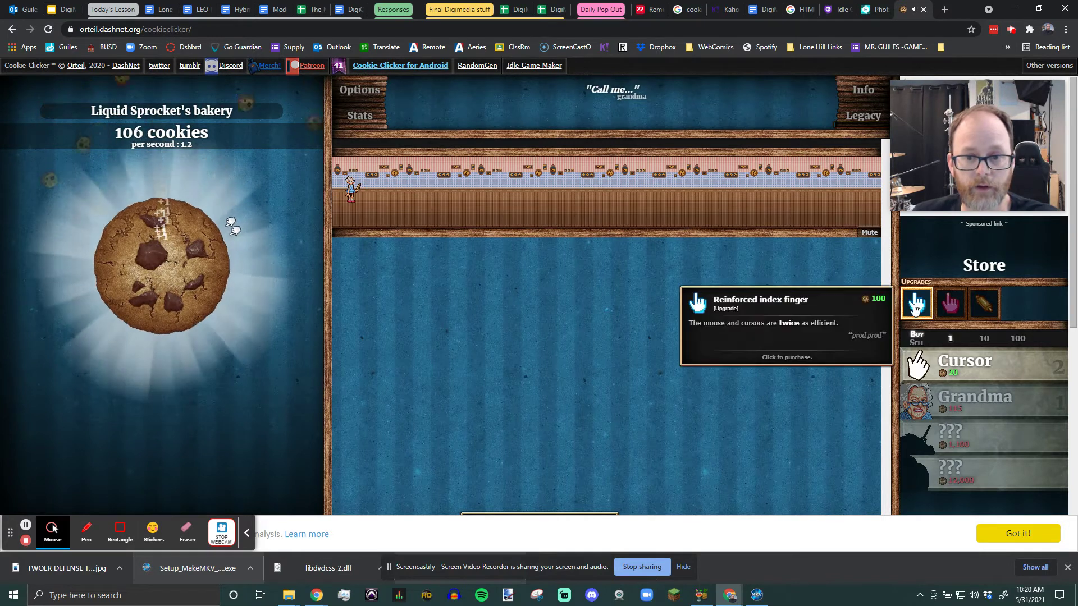
left_click(915, 305)
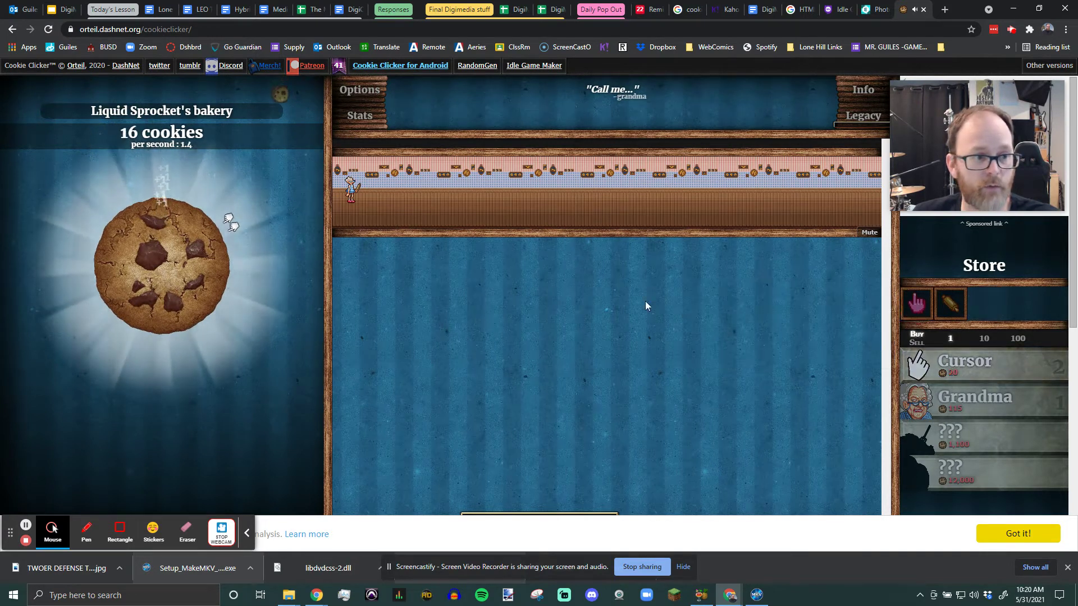
Step: Bake enough cookies to buy more Cursors, bringing the total to five
left_click(167, 268)
left_click(167, 267)
left_click(166, 267)
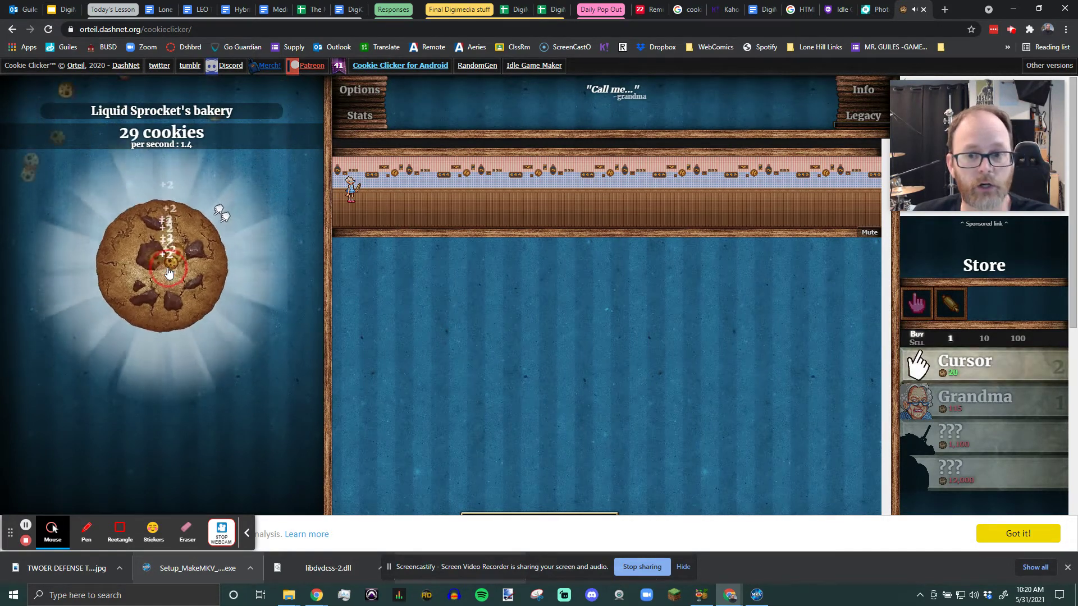
left_click(168, 271)
left_click(169, 271)
left_click(169, 272)
left_click(169, 271)
left_click(168, 271)
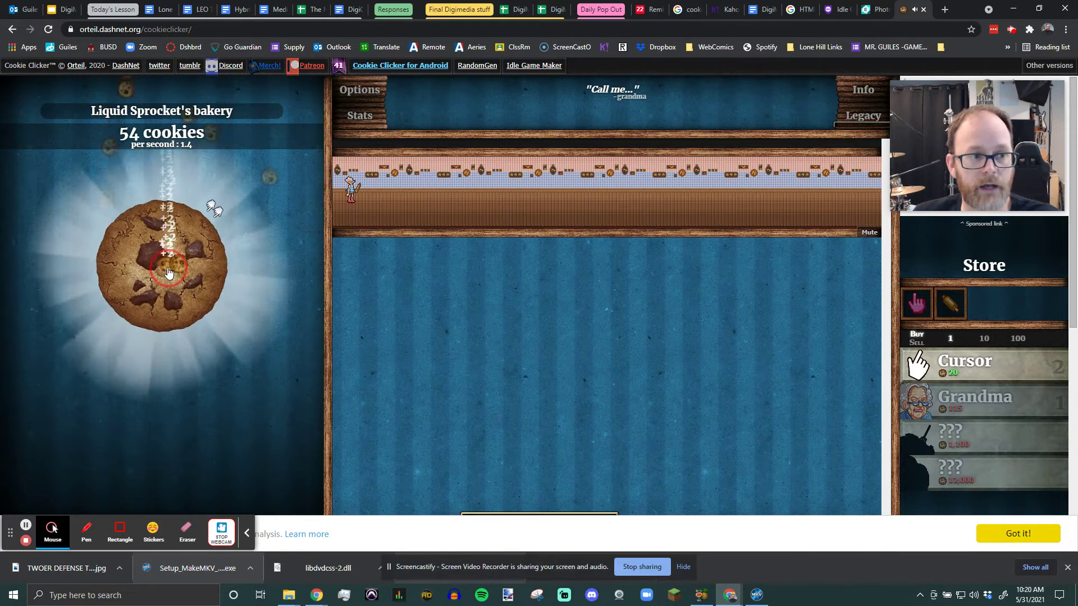
left_click(169, 271)
left_click(168, 272)
left_click(169, 272)
left_click(169, 272)
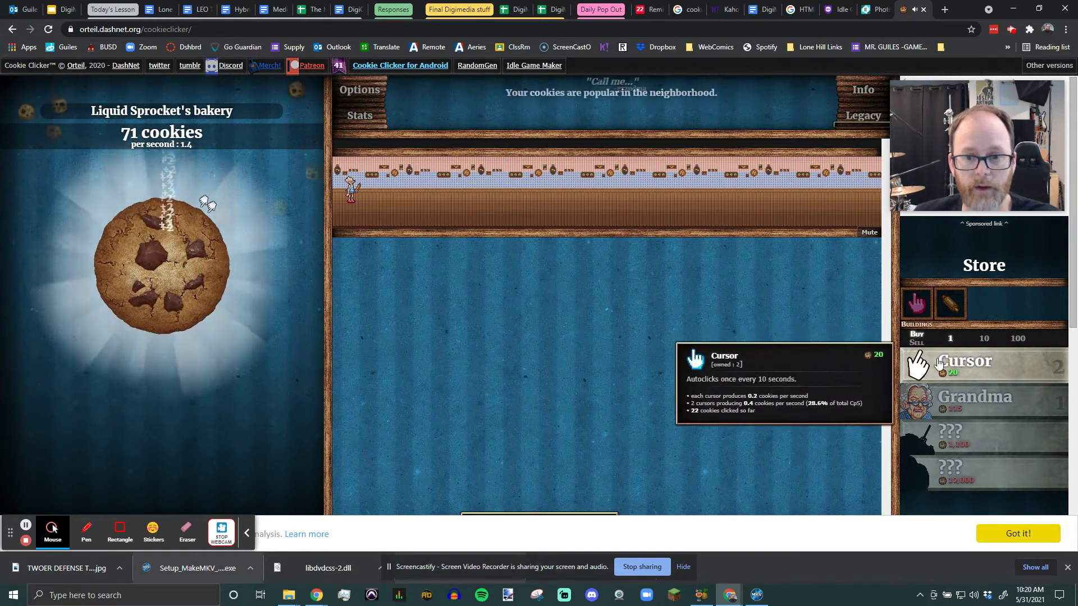
left_click(938, 364)
left_click(939, 364)
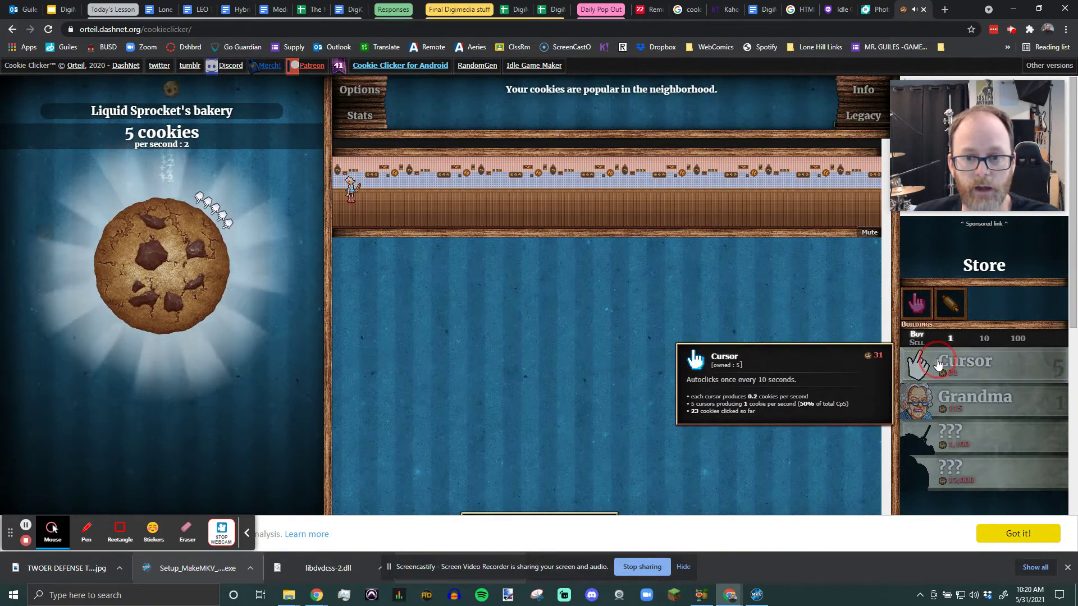
Step: Bake back up to 101 cookies at 2 cookies per second
left_click(153, 280)
left_click(153, 279)
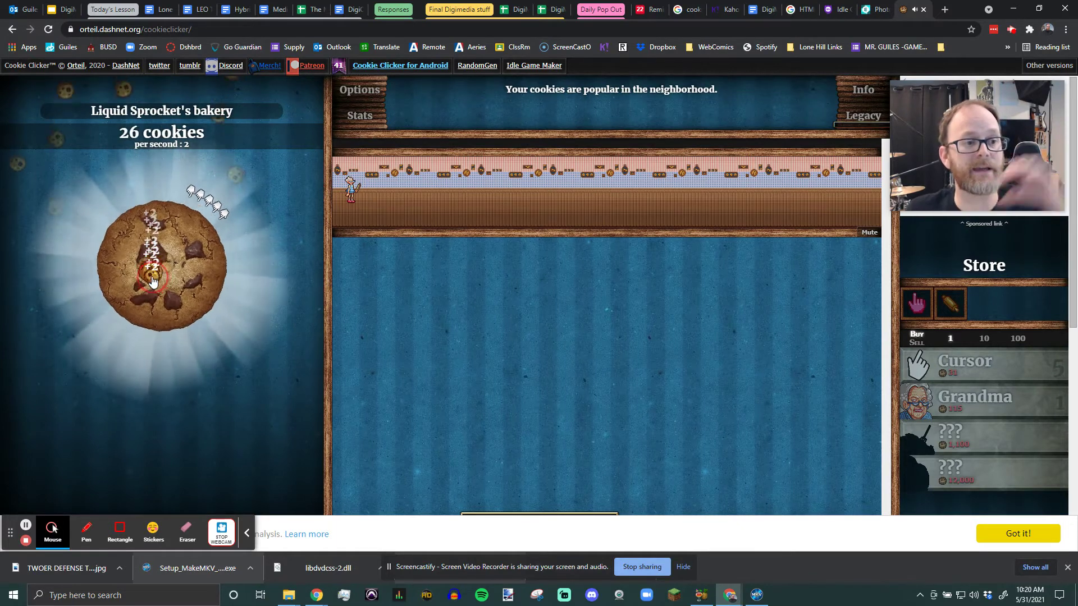
left_click(154, 280)
left_click(153, 280)
left_click(153, 279)
left_click(153, 280)
left_click(153, 280)
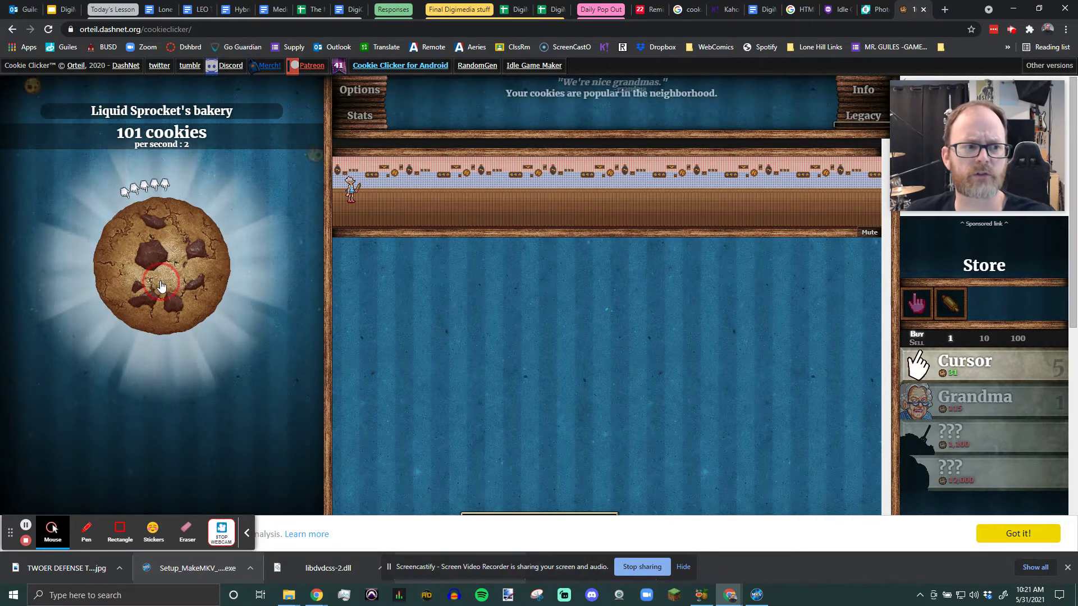
Step: Bake up to 171 cookies and open Statistics, showing 472 baked overall
left_click(170, 263)
left_click(169, 270)
left_click(161, 284)
left_click(160, 287)
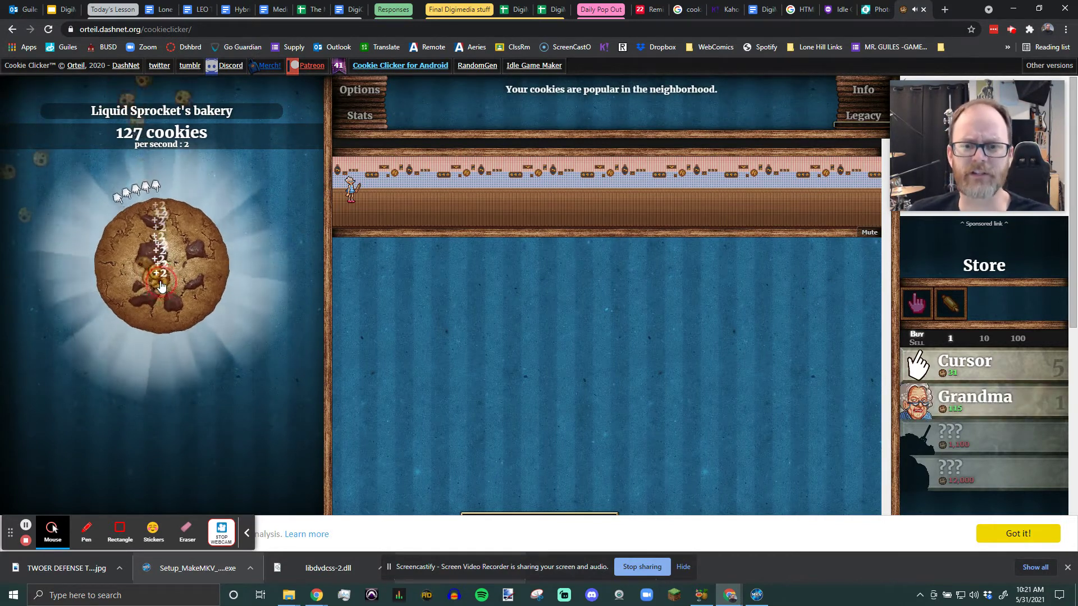
left_click(160, 287)
left_click(161, 287)
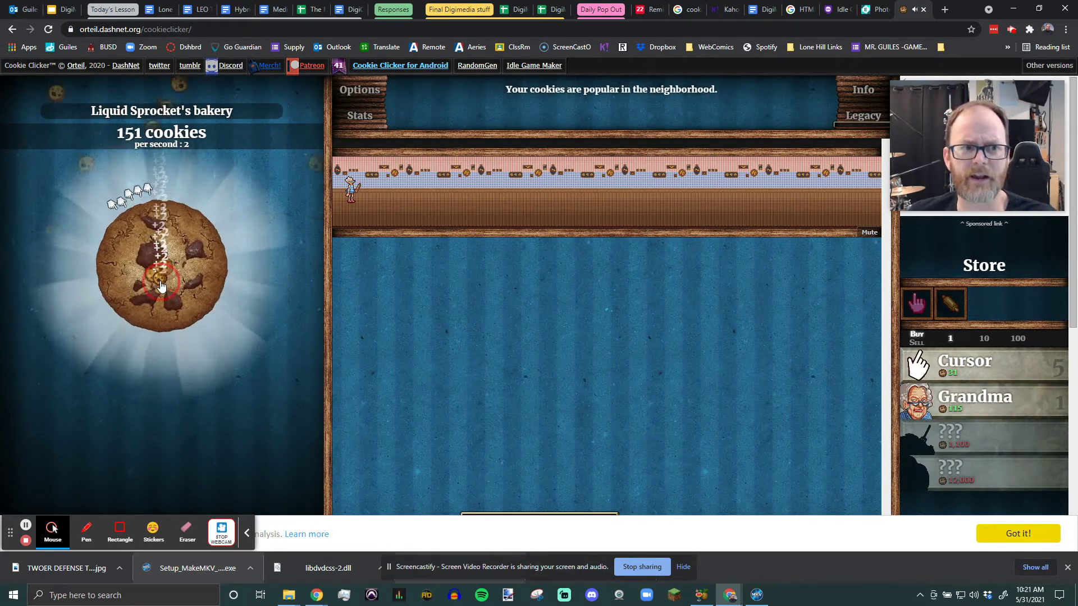
left_click(160, 287)
left_click(160, 287)
left_click(160, 286)
left_click(160, 287)
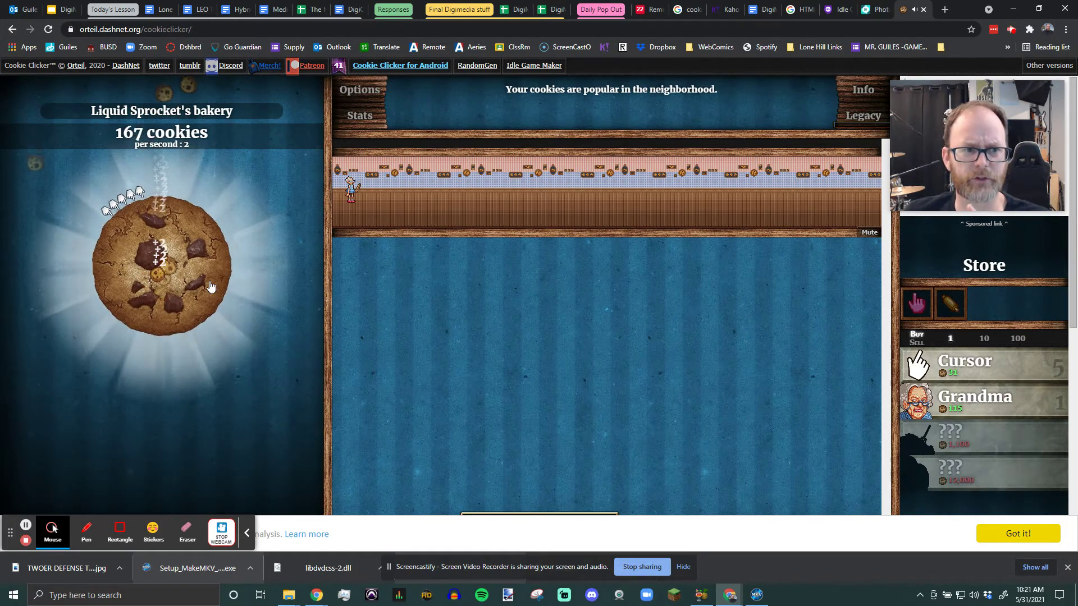
left_click(356, 118)
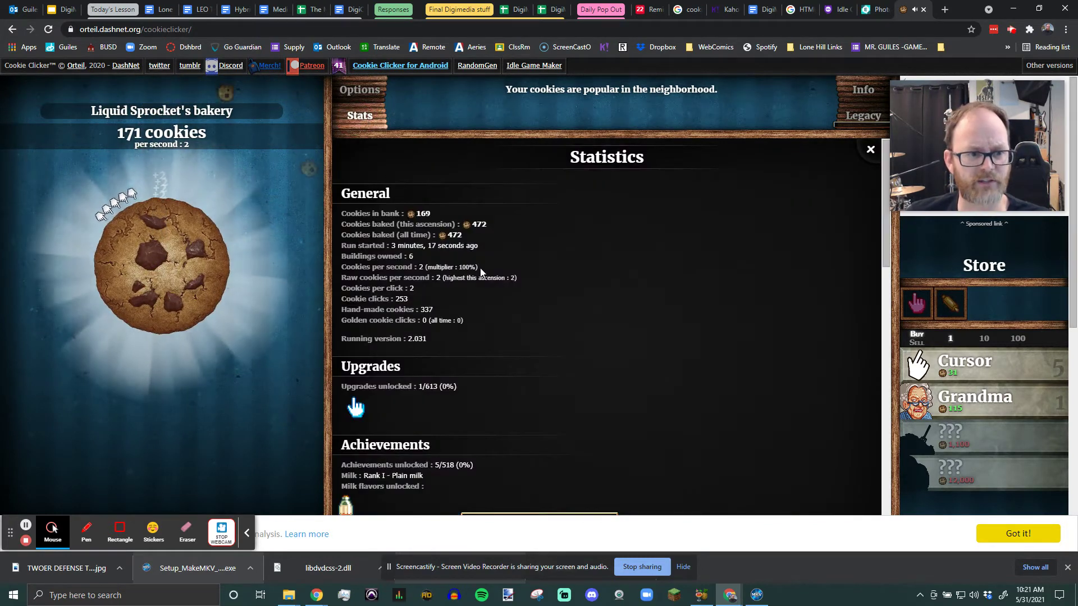
scroll(482, 269, "down", 5)
scroll(471, 287, "down", 3)
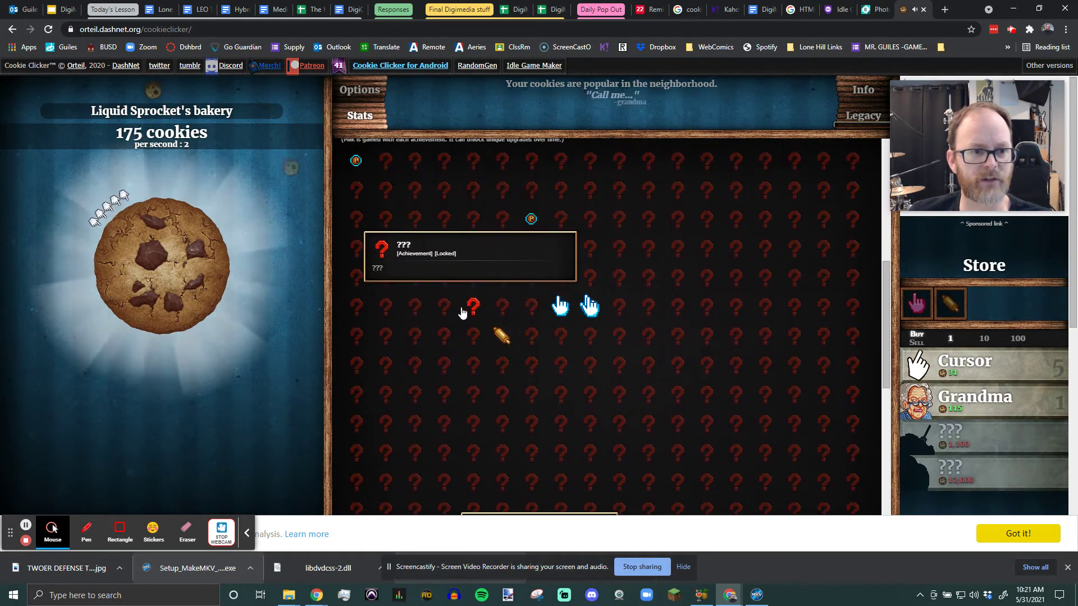
scroll(589, 321, "up", 5)
scroll(708, 353, "down", 3)
scroll(707, 354, "down", 3)
scroll(706, 355, "down", 2)
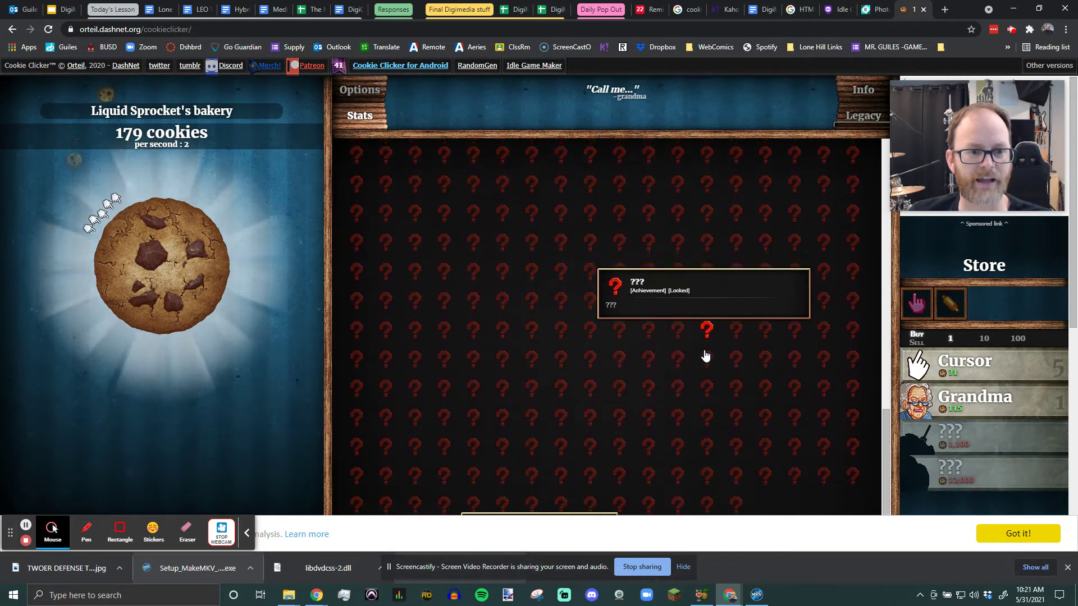
scroll(706, 356, "up", 4)
scroll(706, 355, "up", 4)
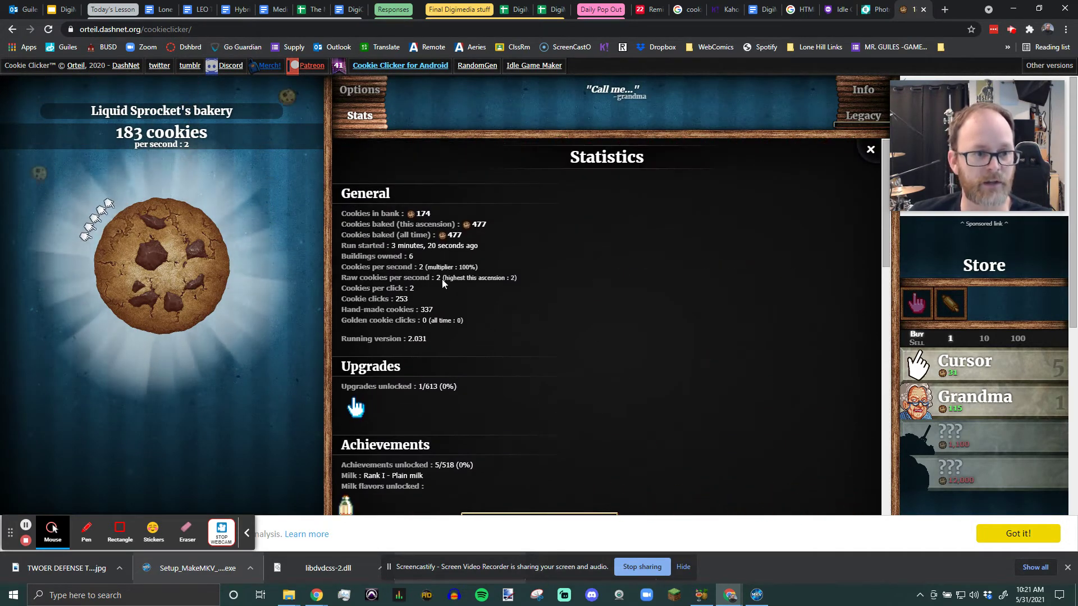
Step: Switch from the Statistics page to the Options panel
left_click(367, 94)
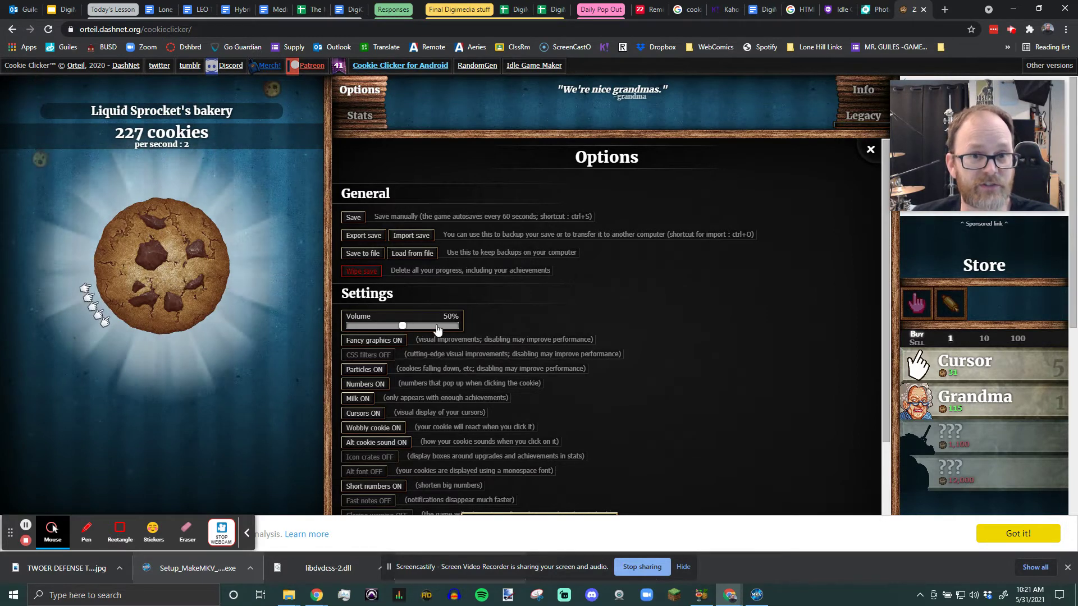
scroll(574, 301, "down", 2)
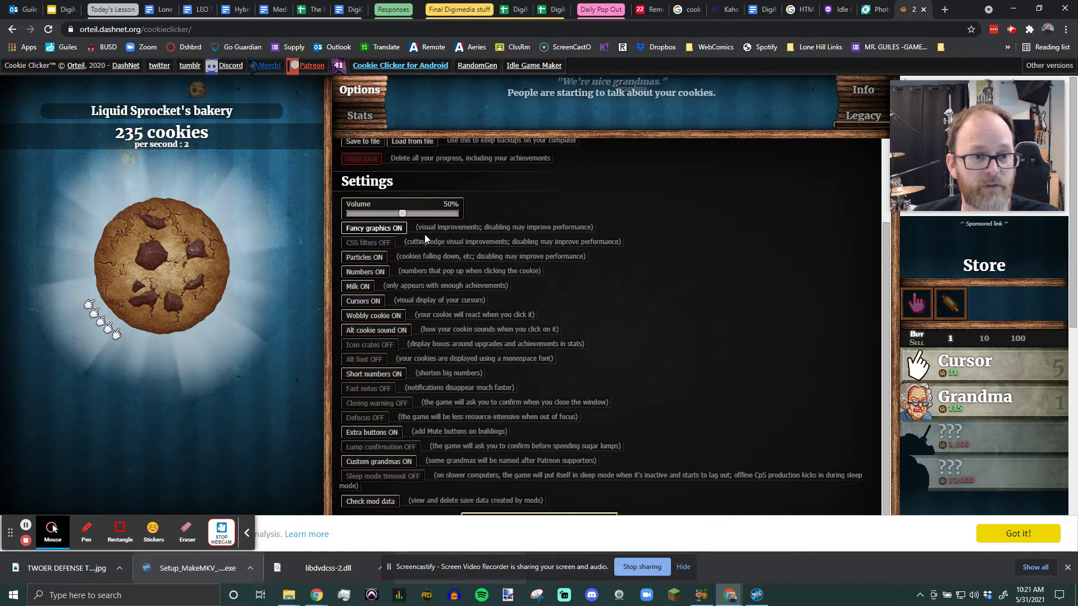
Step: Toggle Fancy graphics and falling-cookie Particles off and back on
left_click(384, 229)
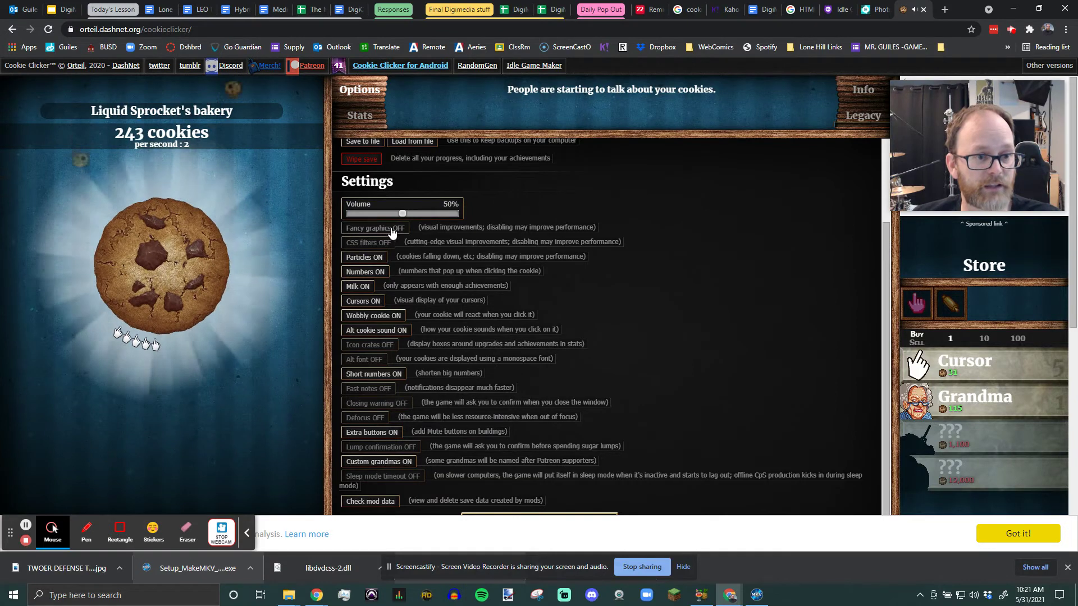
left_click(391, 232)
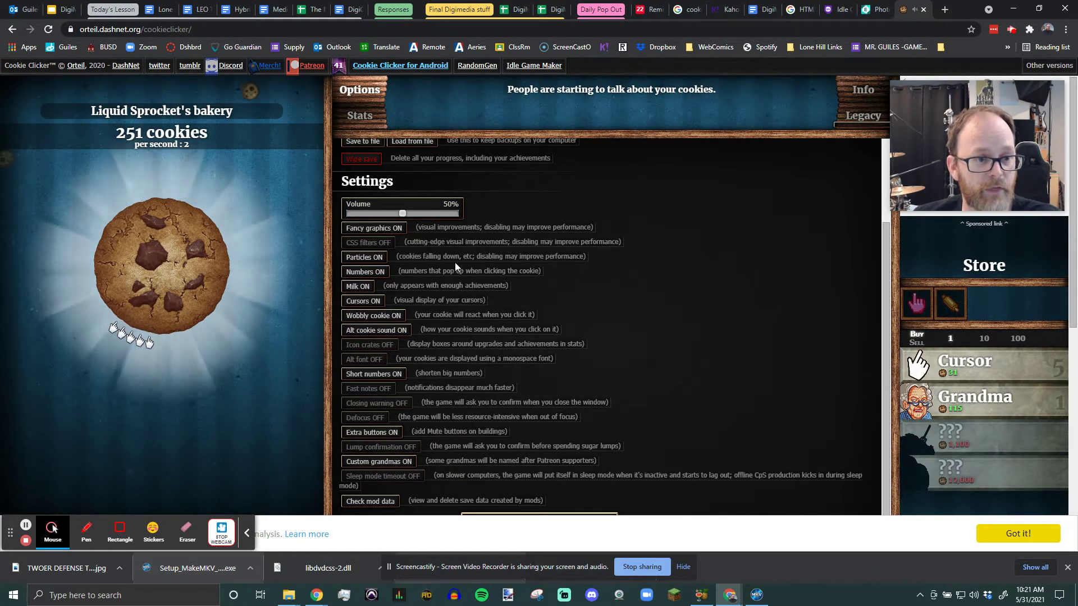
left_click(366, 257)
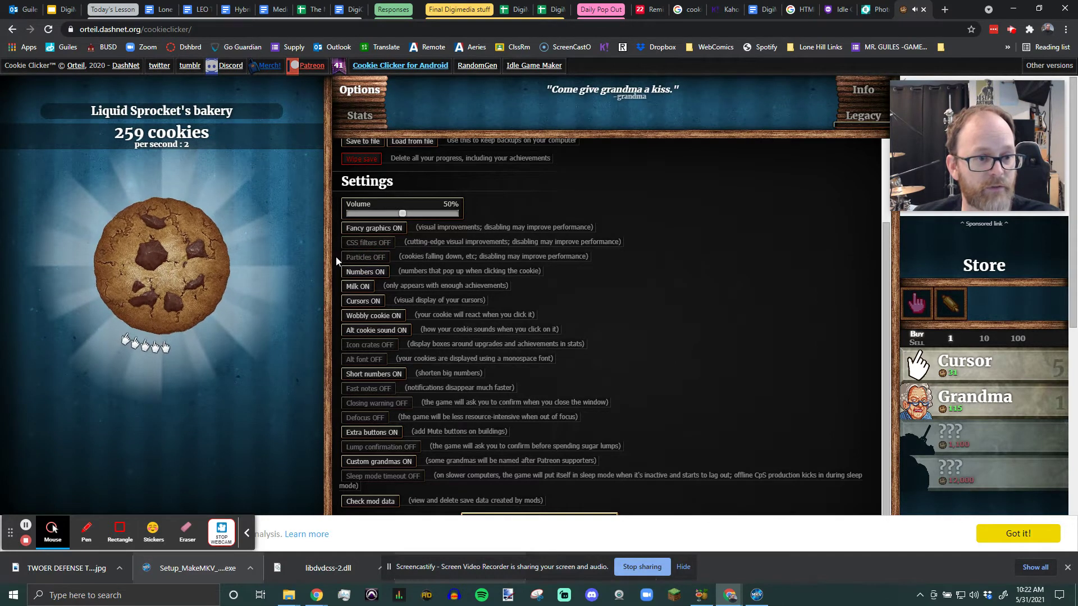
left_click(364, 257)
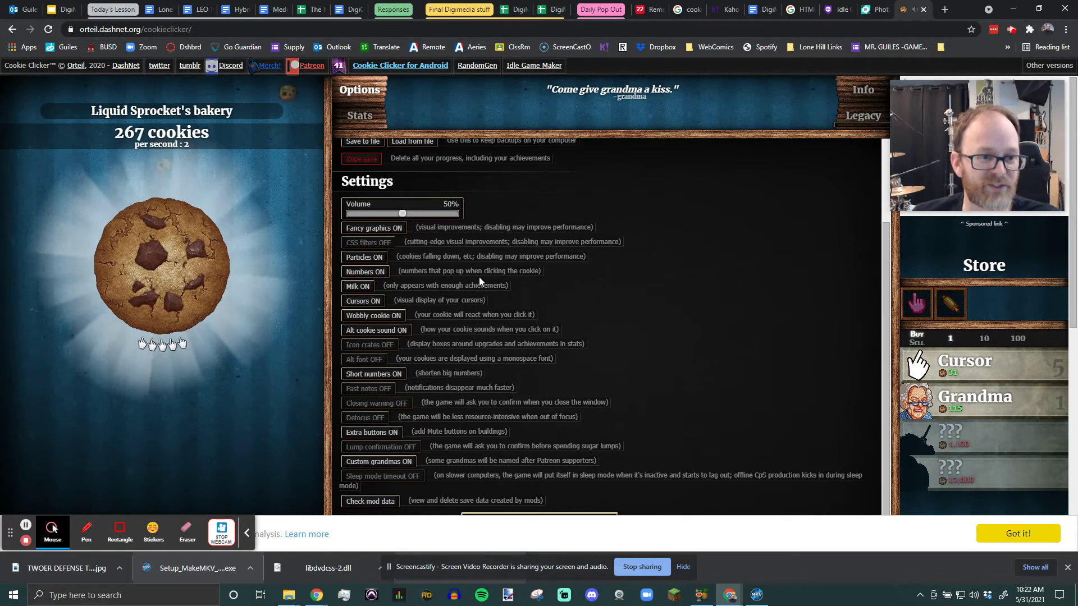
scroll(480, 278, "down", 1)
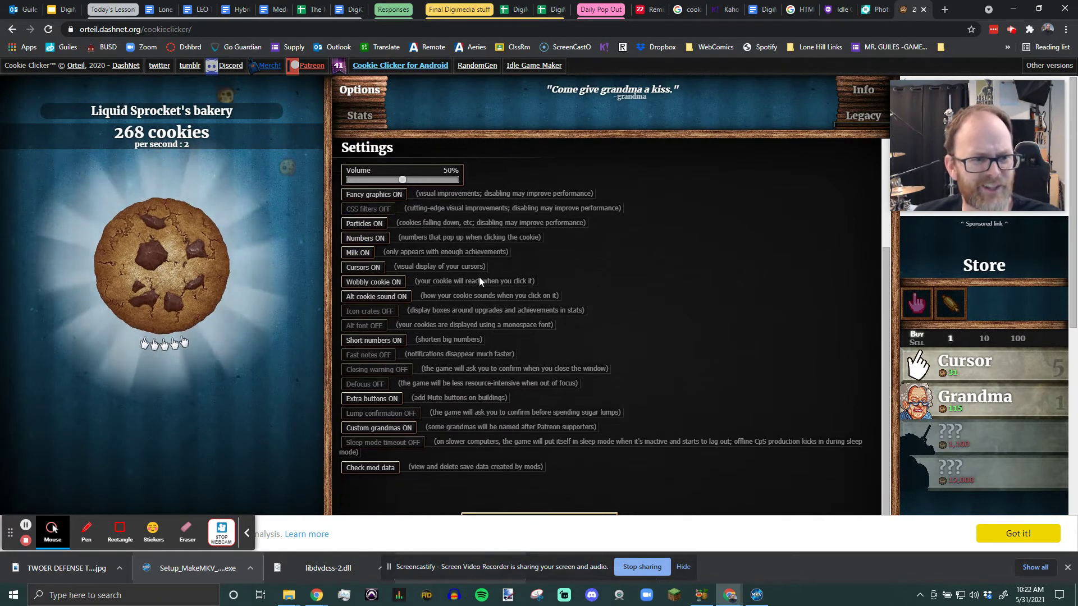
Step: Turn off the cookie wobble, bake a few cookies, then restore wobble and bake more
left_click(386, 284)
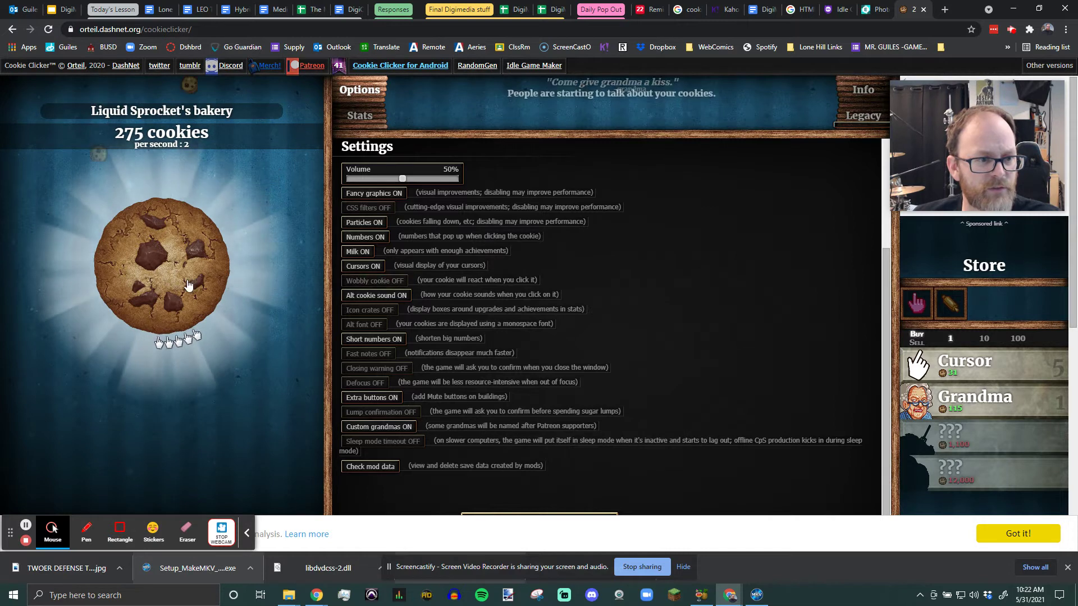
left_click(183, 253)
left_click(185, 253)
left_click(375, 280)
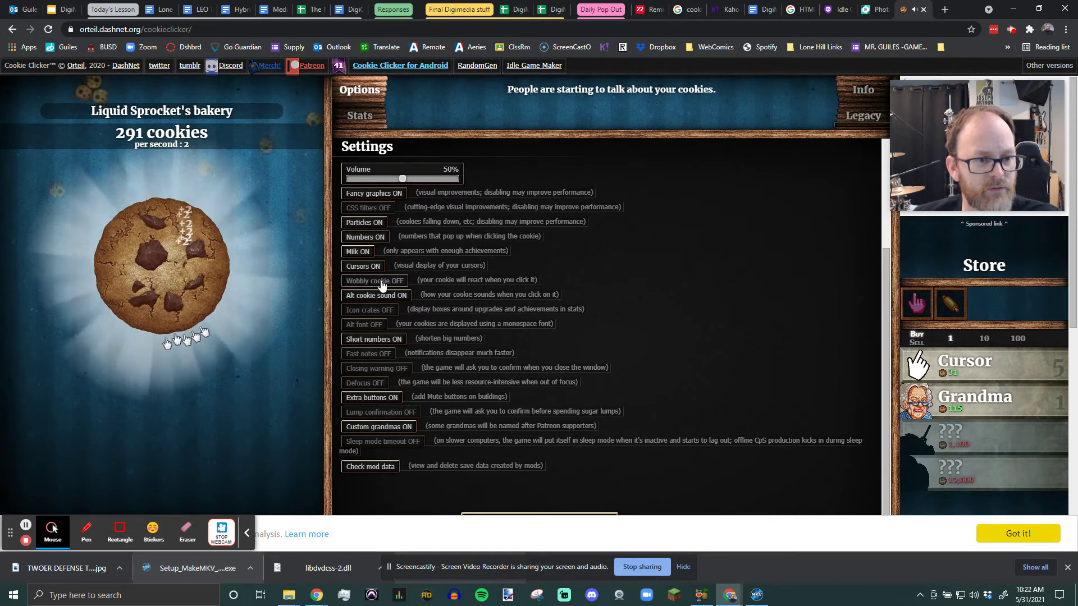
left_click(202, 270)
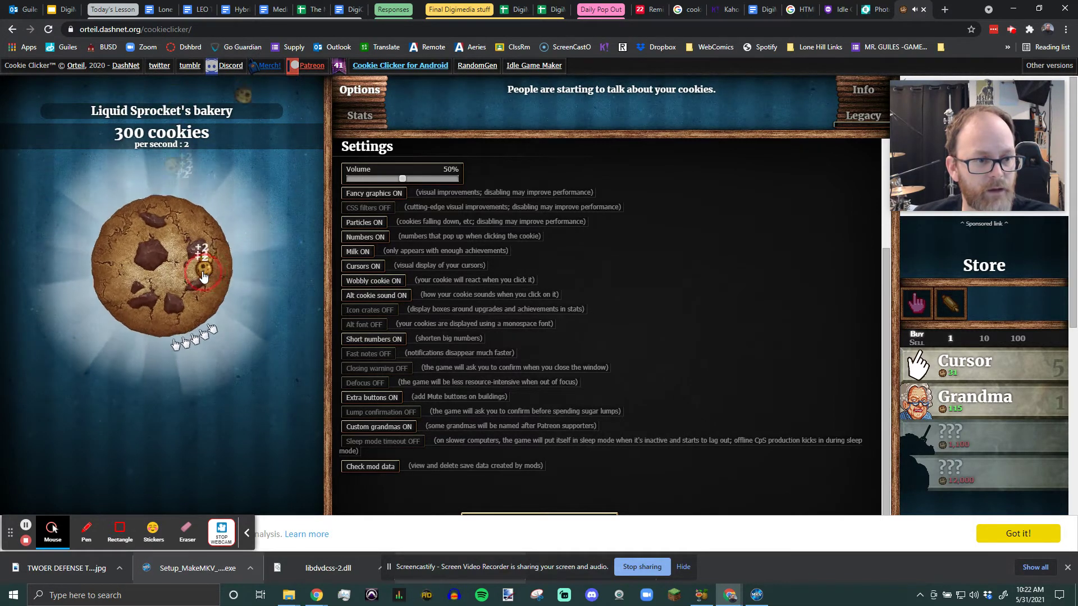
left_click(202, 269)
left_click(202, 269)
left_click(202, 269)
left_click(202, 270)
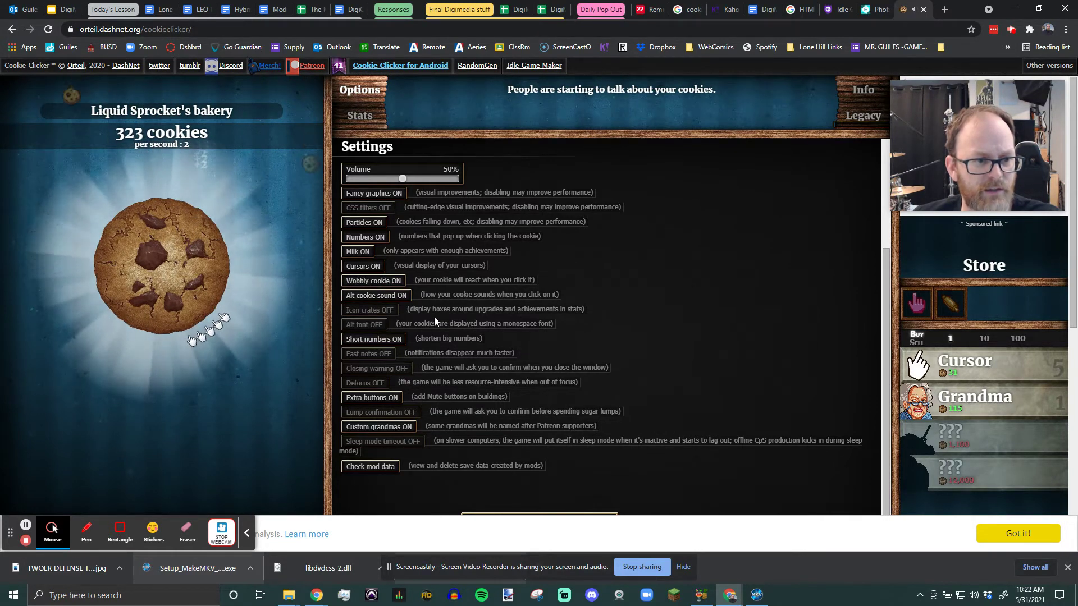
Step: Bake more cookies by hand, growing the bank toward 371
left_click(155, 261)
left_click(156, 261)
left_click(156, 261)
left_click(156, 262)
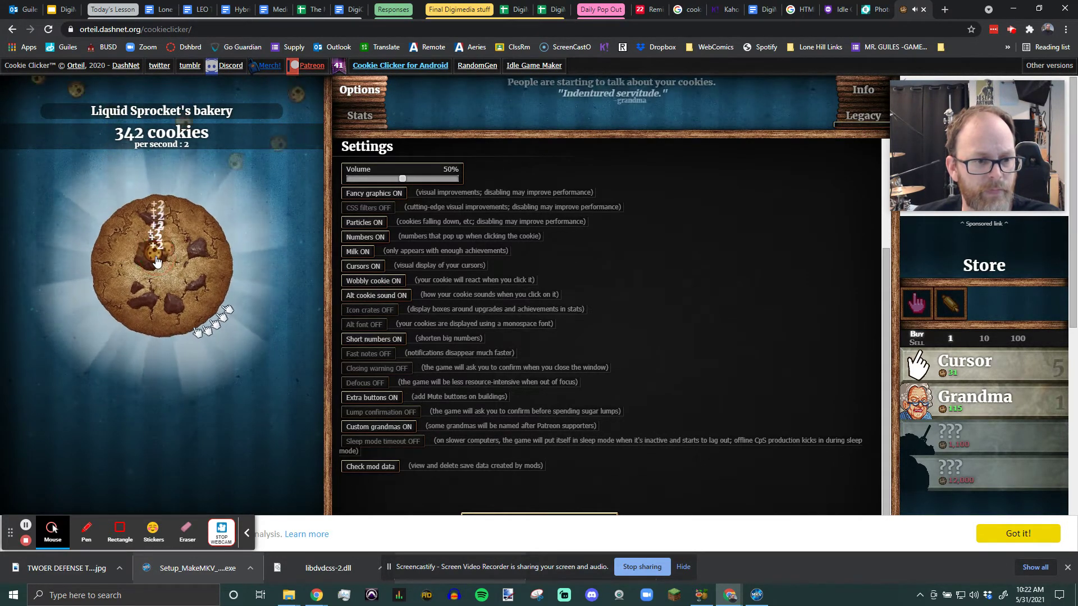
left_click(156, 261)
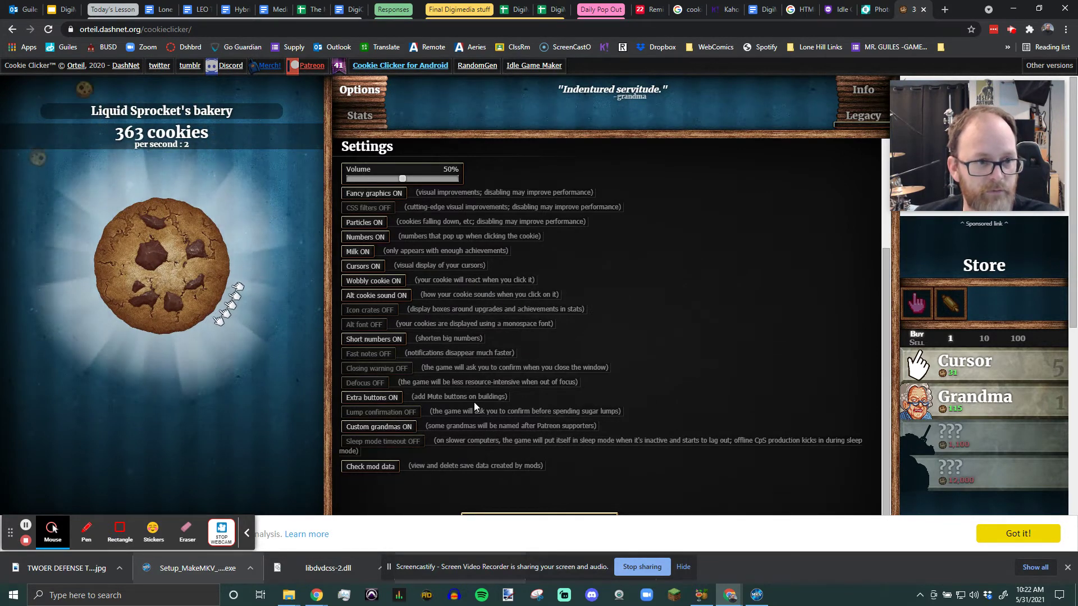
scroll(473, 402, "up", 3)
scroll(504, 253, "up", 3)
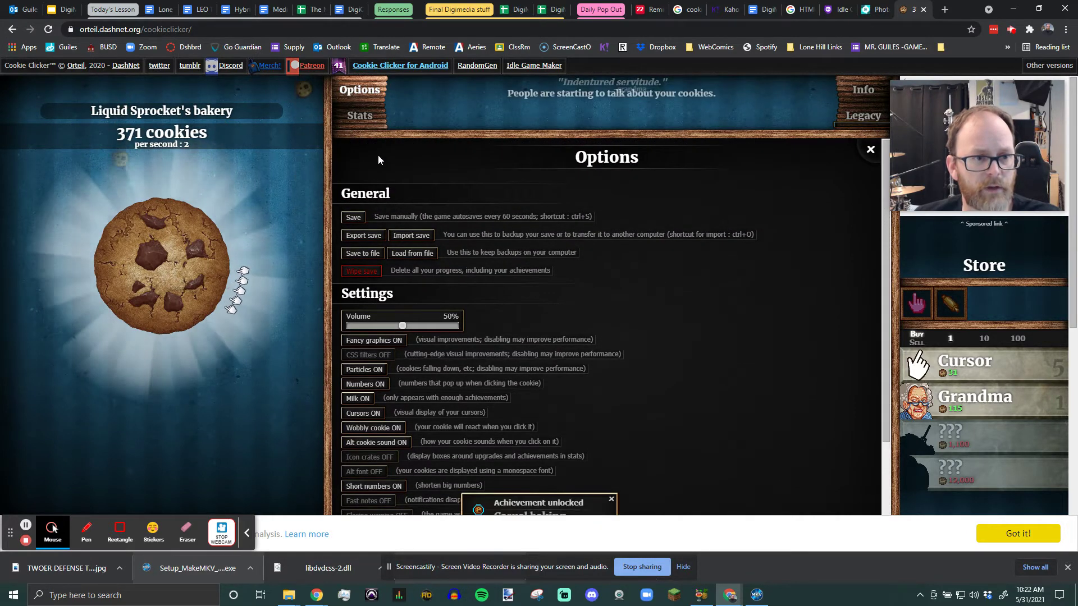
Step: Close Options, bake a few cookies, and hire Grandmas up to four at 5 per second
left_click(360, 90)
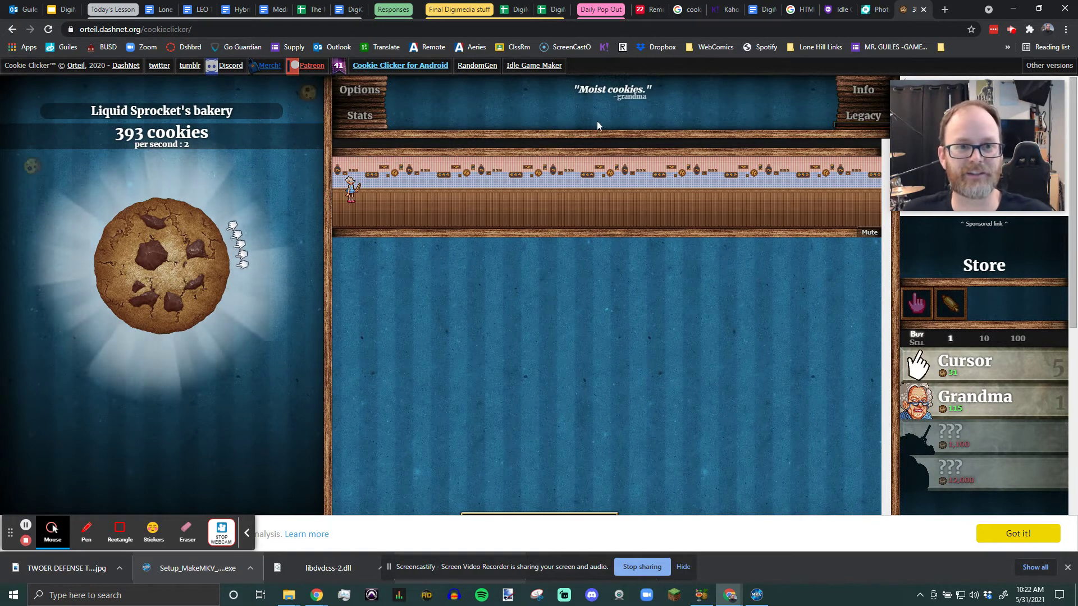
left_click(174, 250)
left_click(174, 250)
left_click(174, 250)
left_click(174, 249)
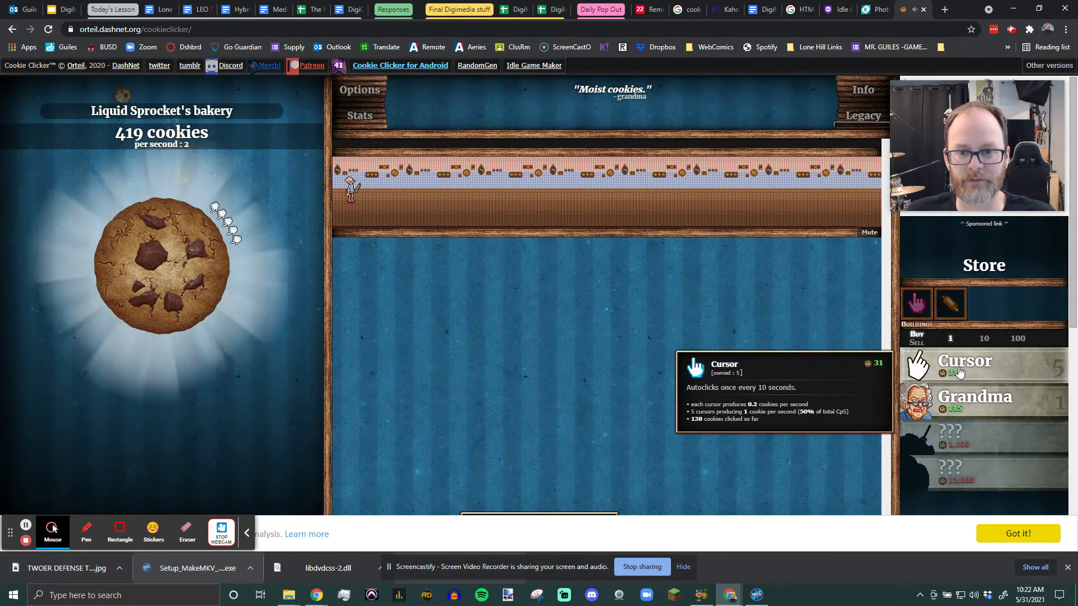
left_click(962, 404)
left_click(962, 404)
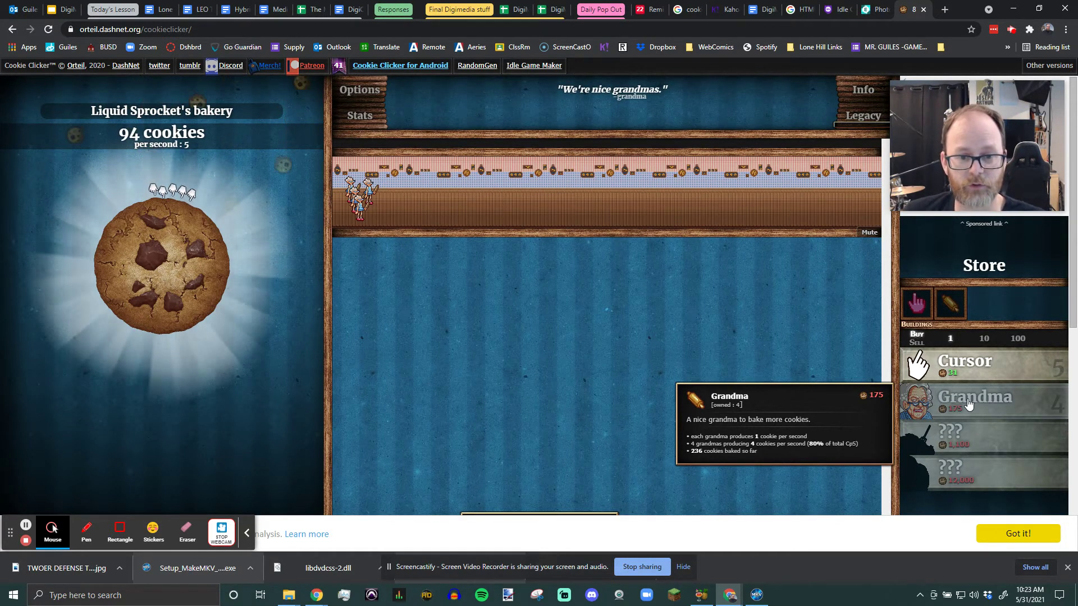
Step: Bake cookies by hand on the big cookie, growing the bank from about 100 to 382
left_click(187, 270)
left_click(187, 269)
left_click(187, 269)
left_click(187, 269)
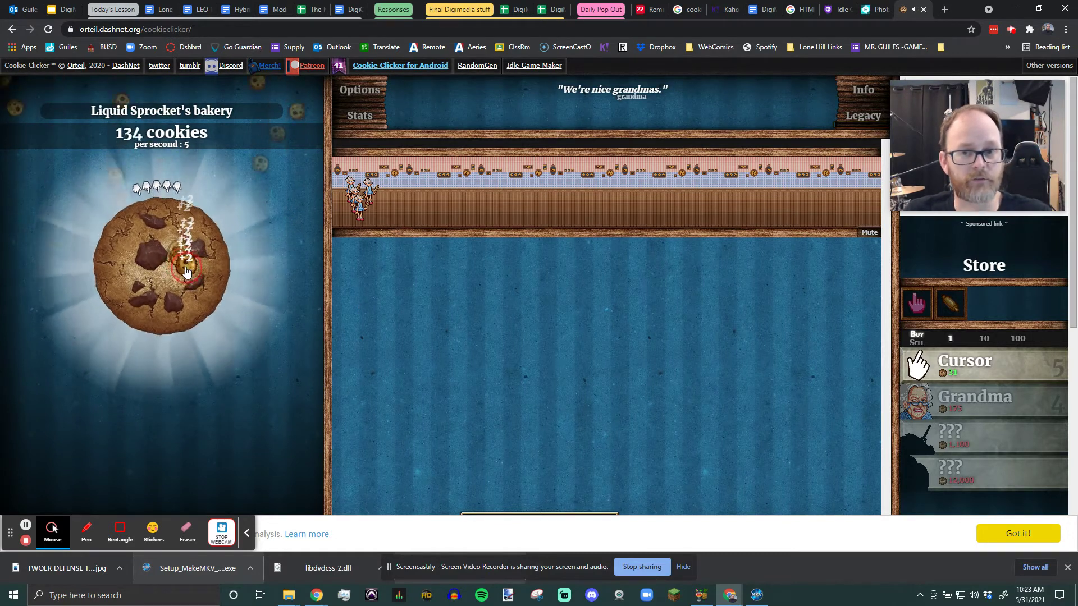
left_click(187, 270)
left_click(187, 270)
left_click(187, 269)
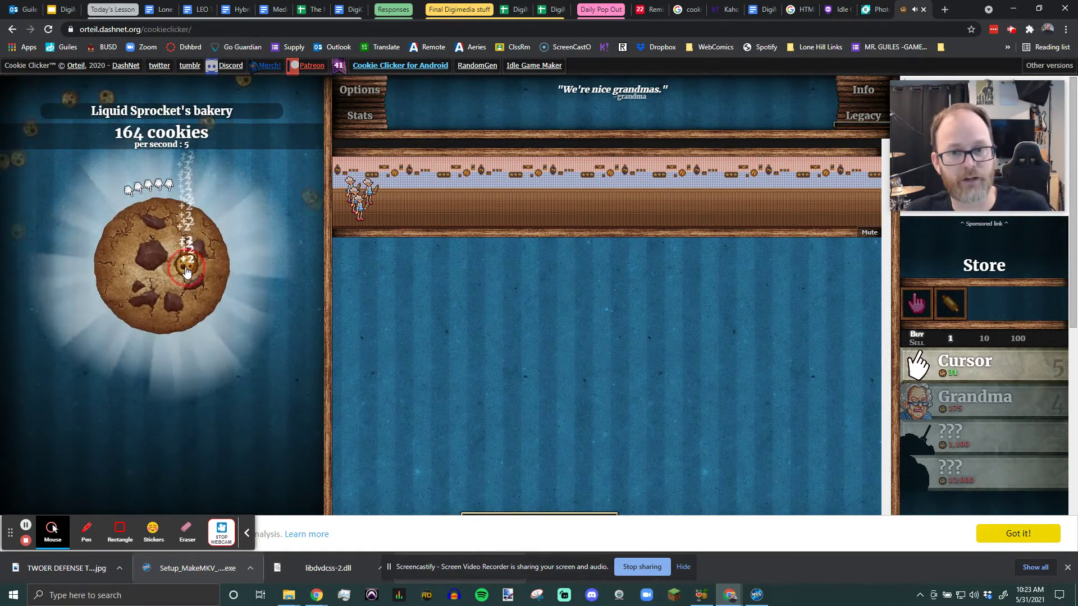
left_click(187, 269)
left_click(187, 270)
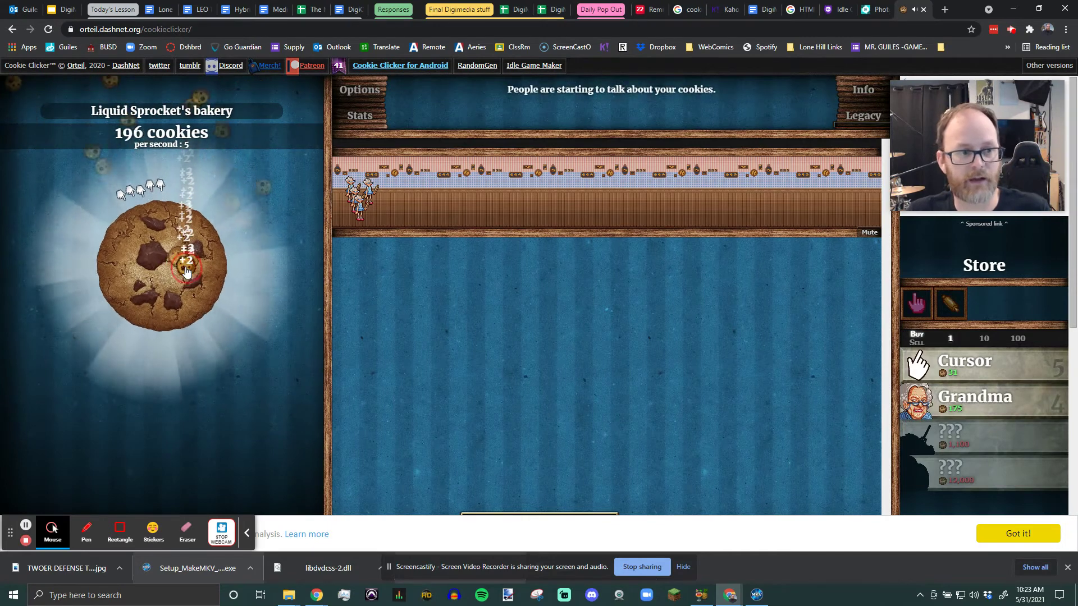
left_click(187, 269)
left_click(188, 270)
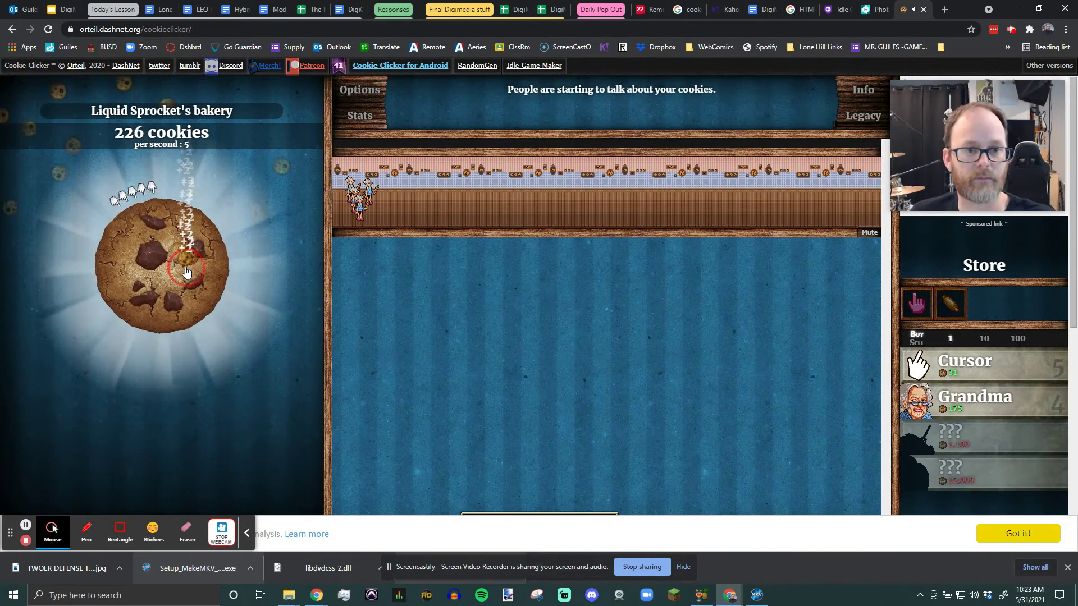
left_click(187, 269)
left_click(187, 269)
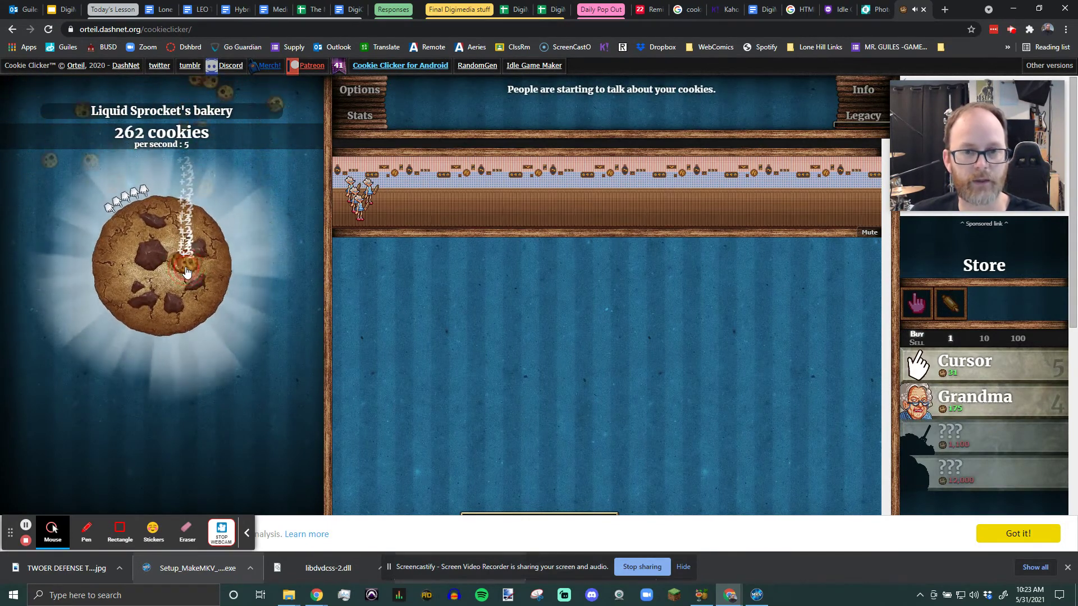
left_click(187, 269)
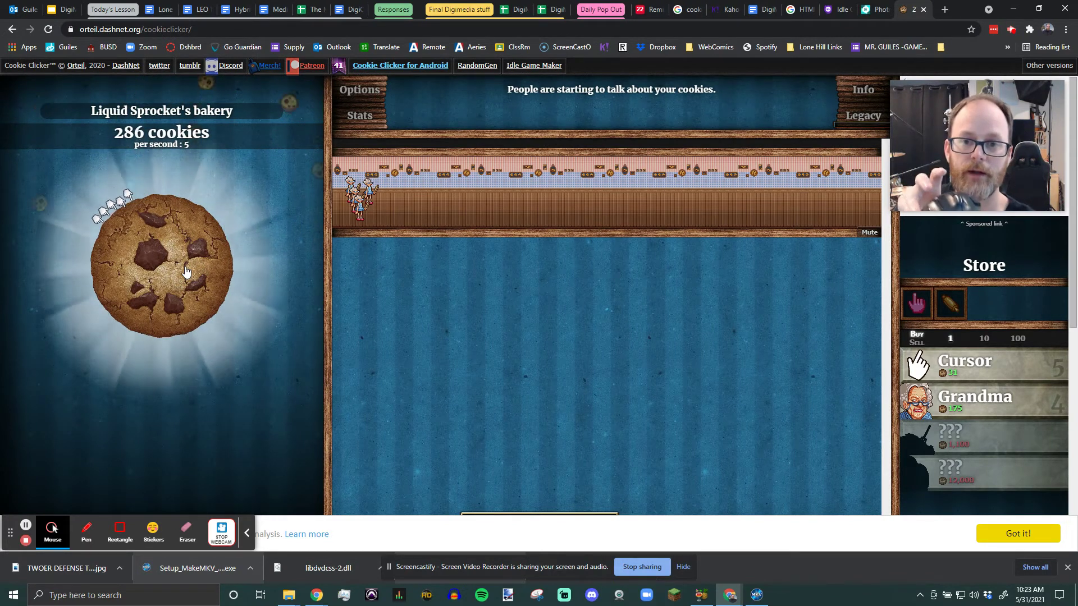
left_click(210, 269)
left_click(211, 270)
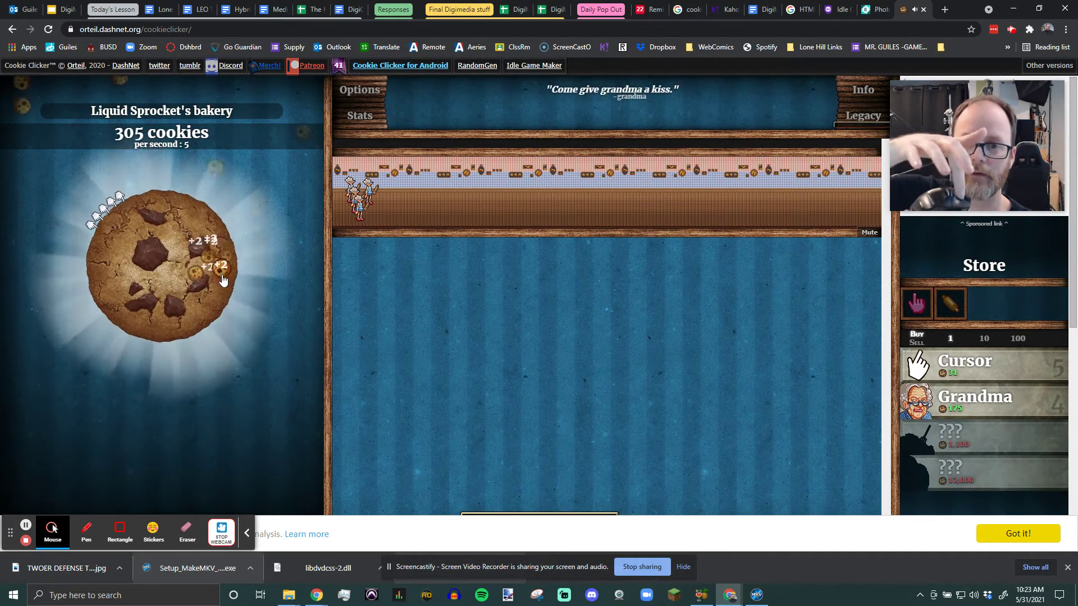
left_click(223, 280)
left_click(233, 255)
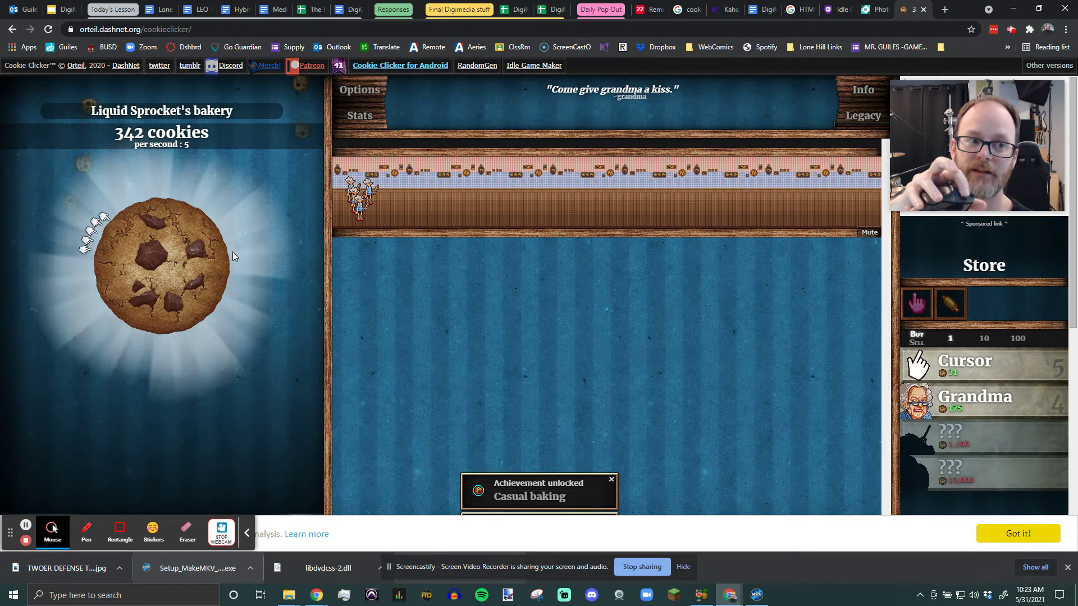
left_click(190, 251)
left_click(189, 250)
left_click(189, 250)
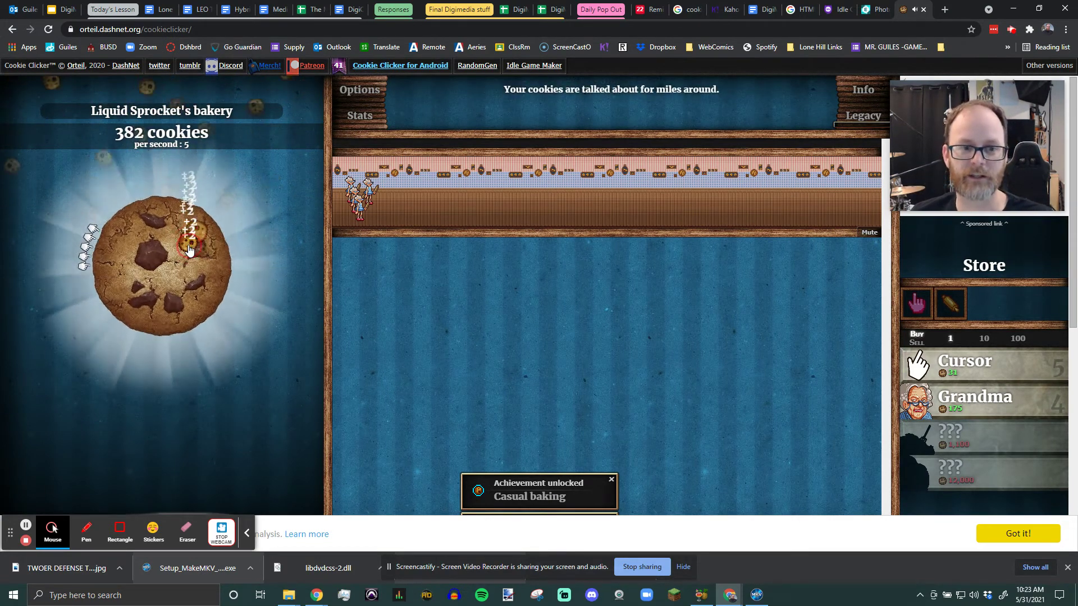
left_click(190, 249)
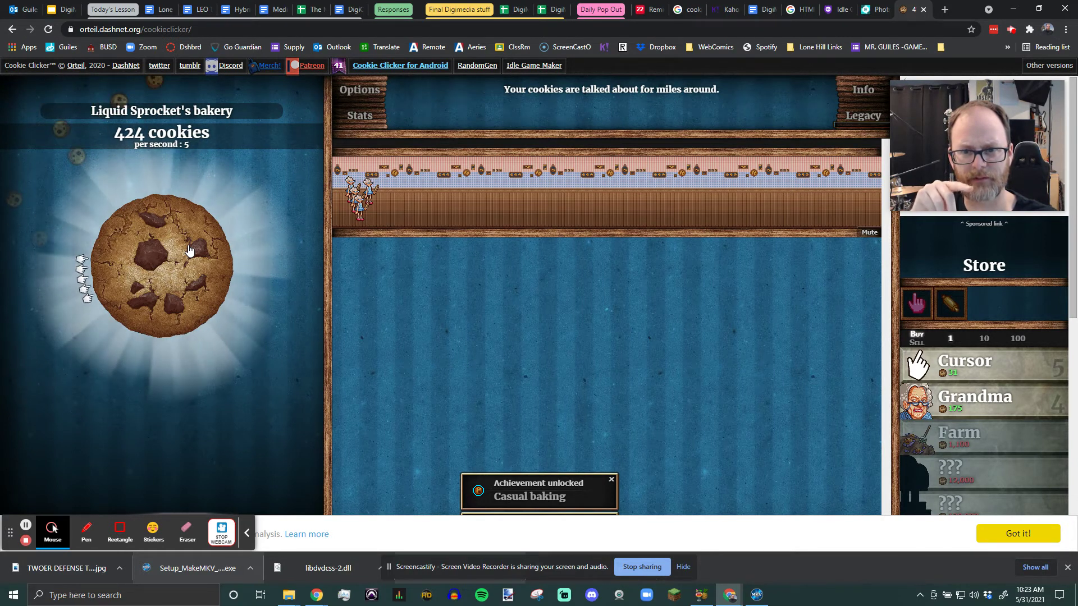
Step: Bake a few more cookies, buy Cursors up to 14, and dismiss the Casual baking notice
left_click(190, 250)
left_click(190, 250)
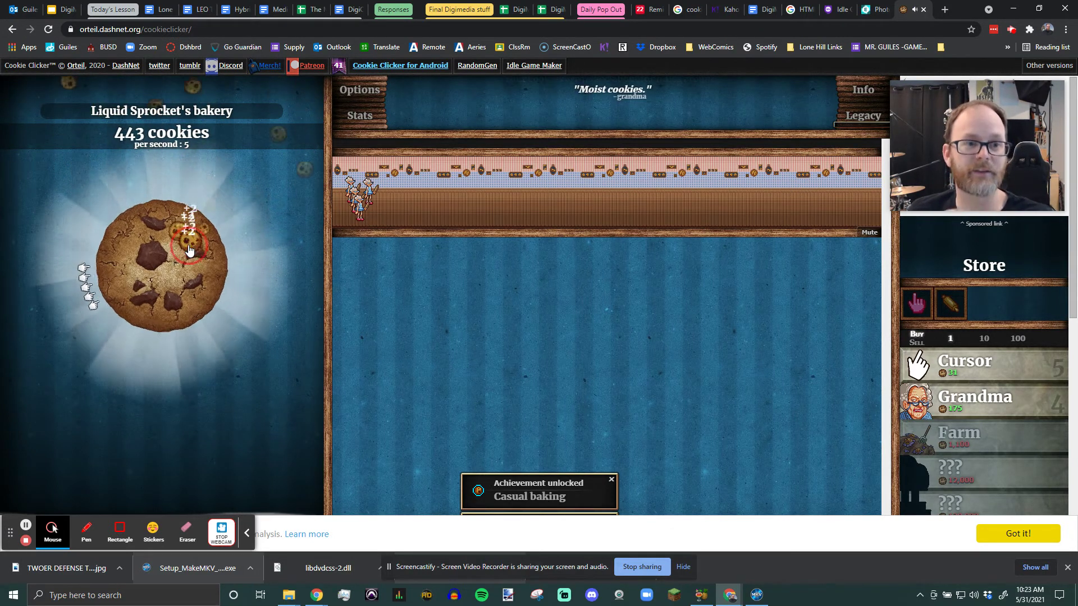
left_click(189, 250)
mouse_move(976, 396)
left_click(190, 250)
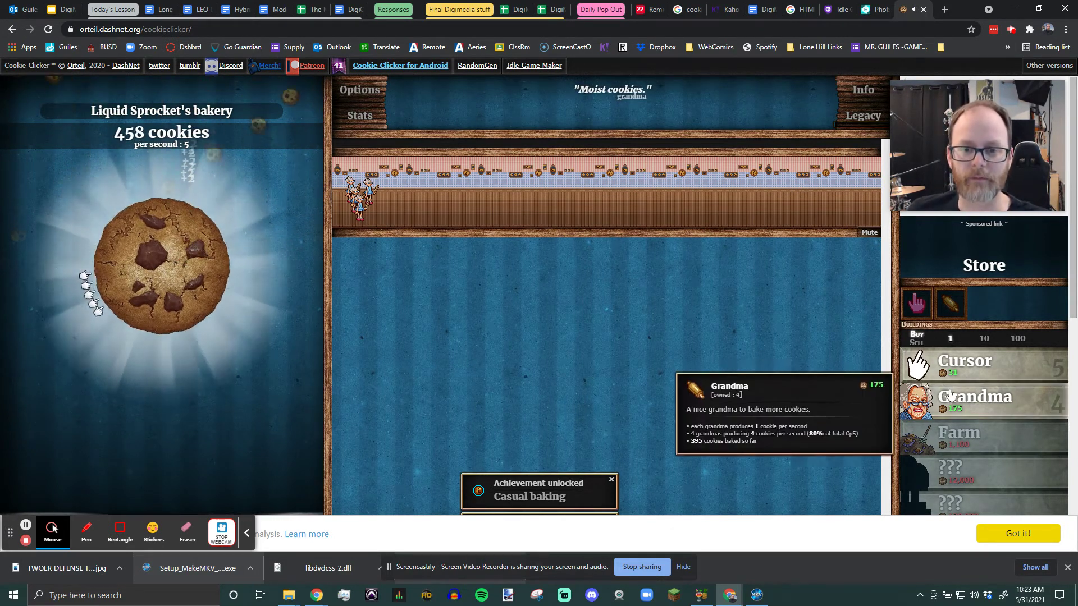
left_click(959, 364)
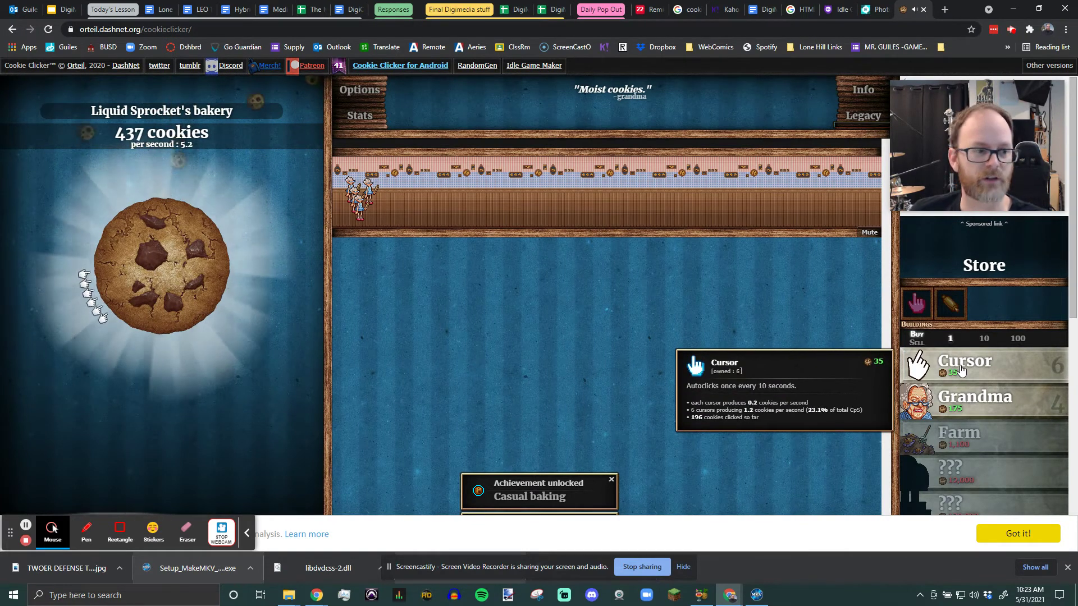
left_click(961, 370)
left_click(962, 371)
left_click(962, 371)
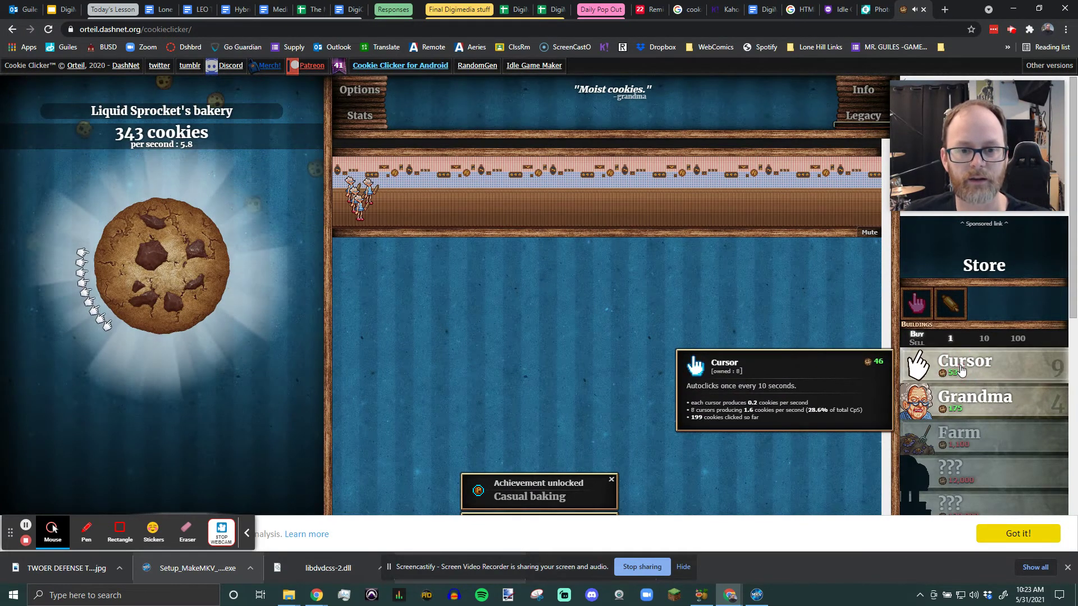
left_click(961, 370)
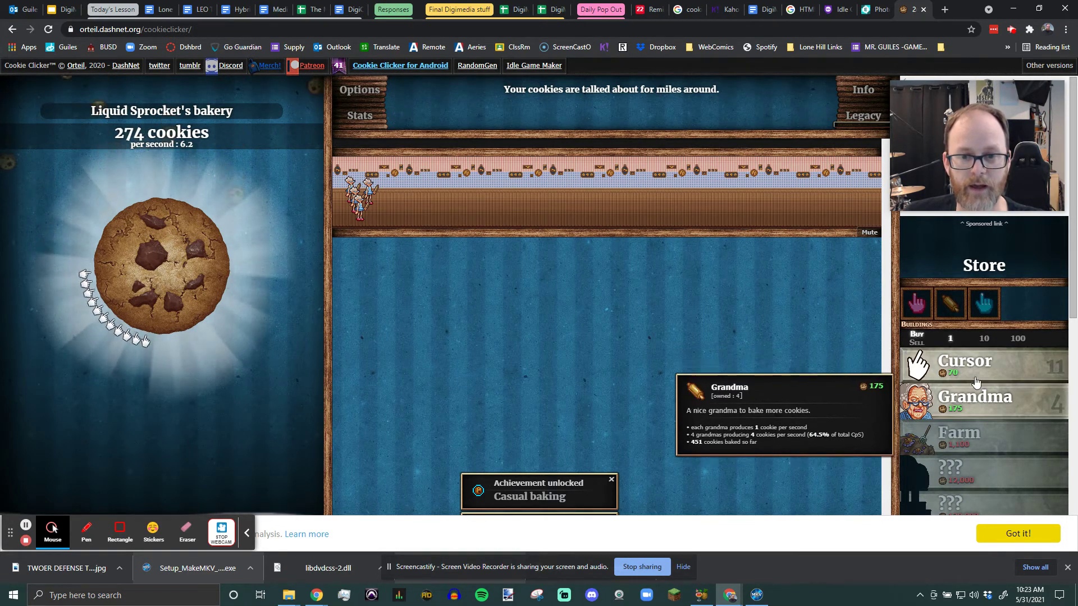
left_click(969, 370)
left_click(975, 373)
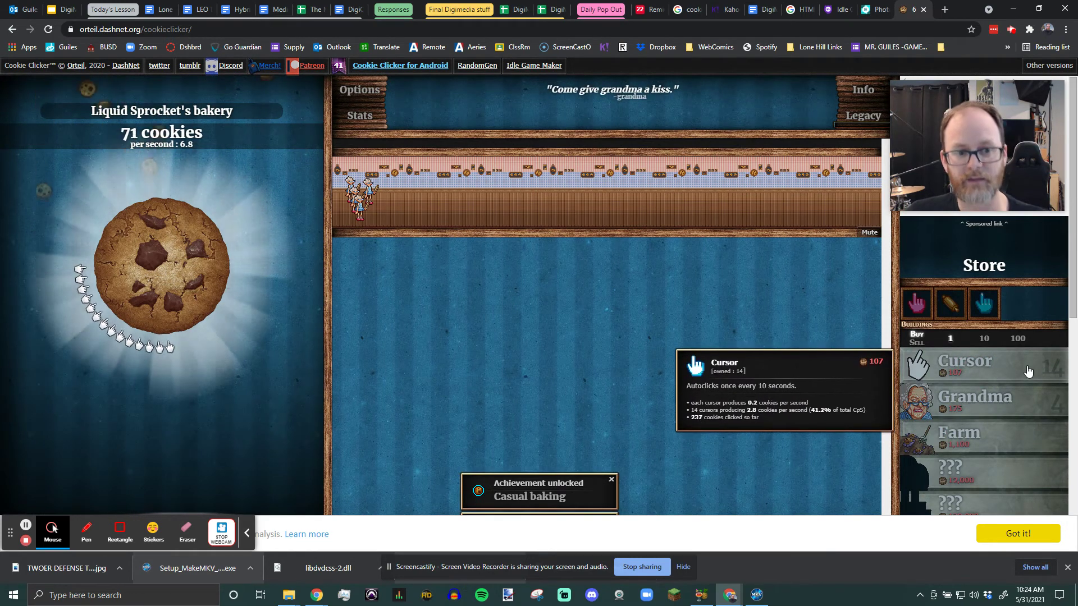
left_click(609, 483)
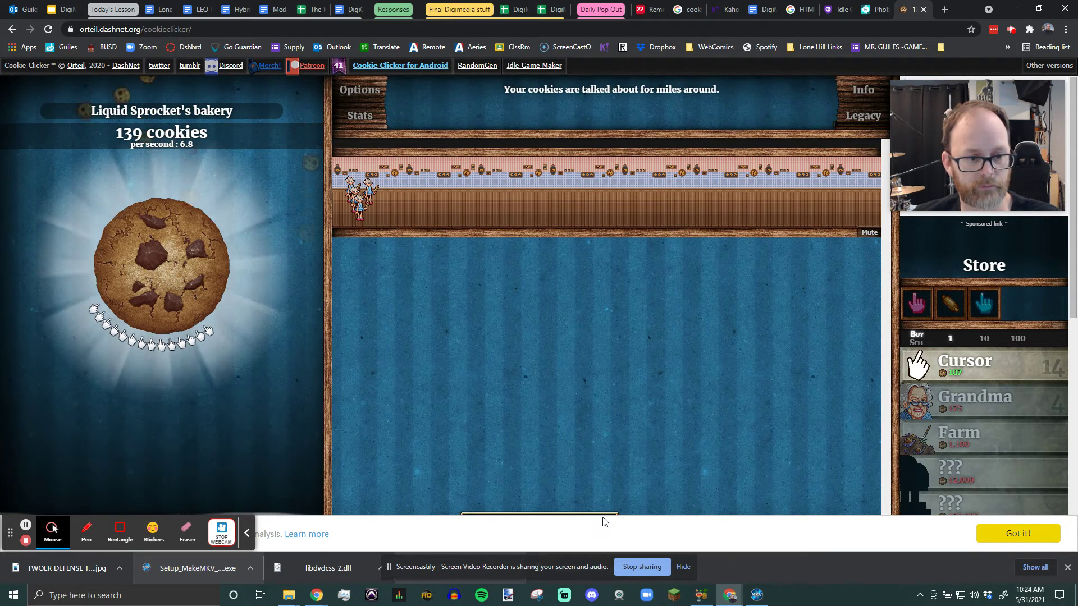
Step: Dismiss the cookie consent and Making some dough notices, then hire Grandmas to reach six
left_click(1009, 532)
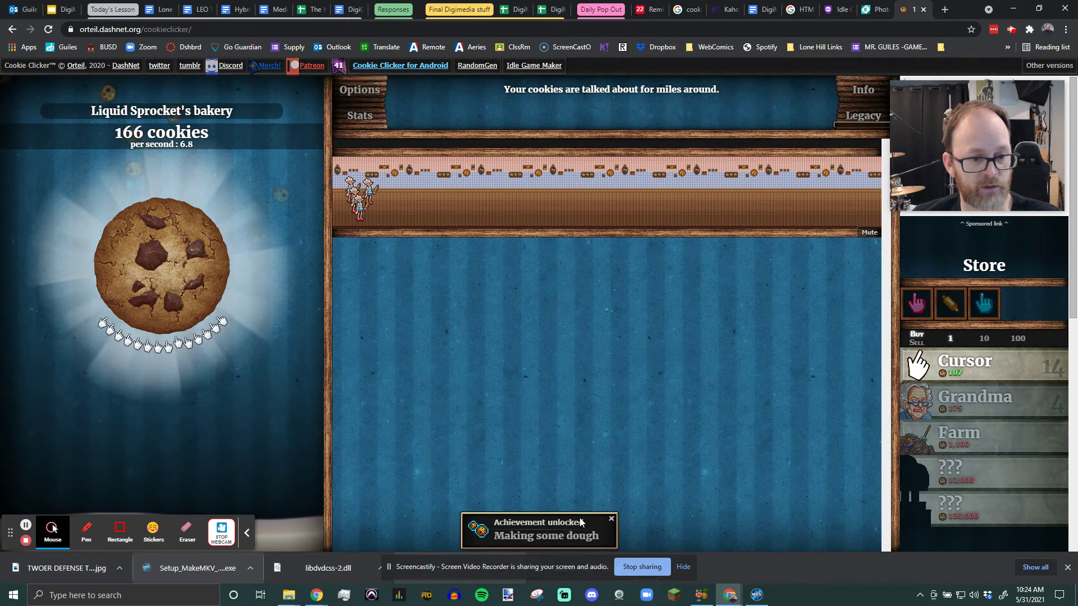
left_click(611, 521)
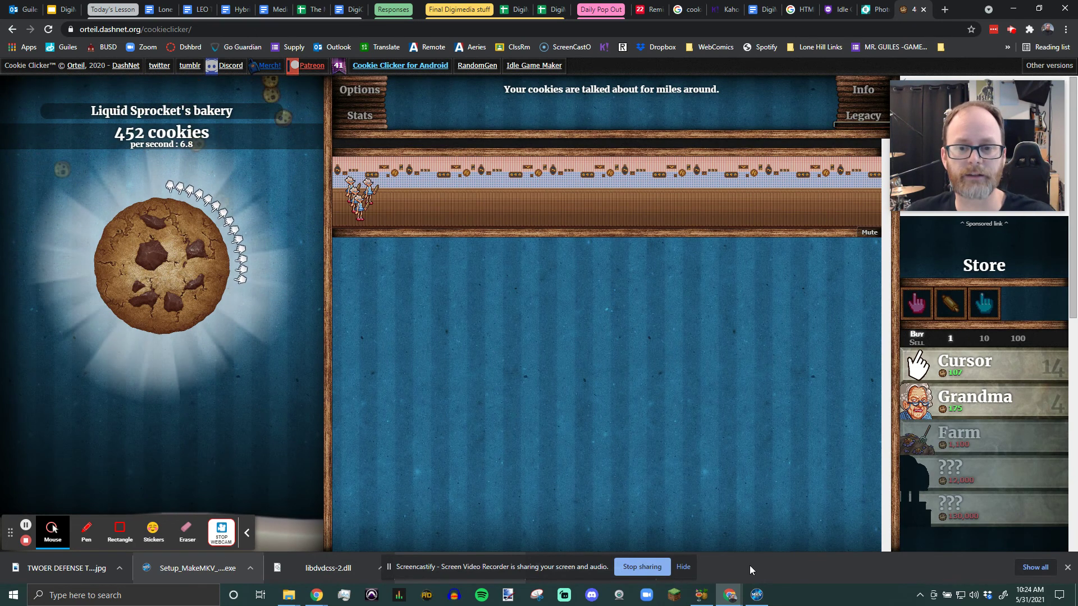
left_click(989, 404)
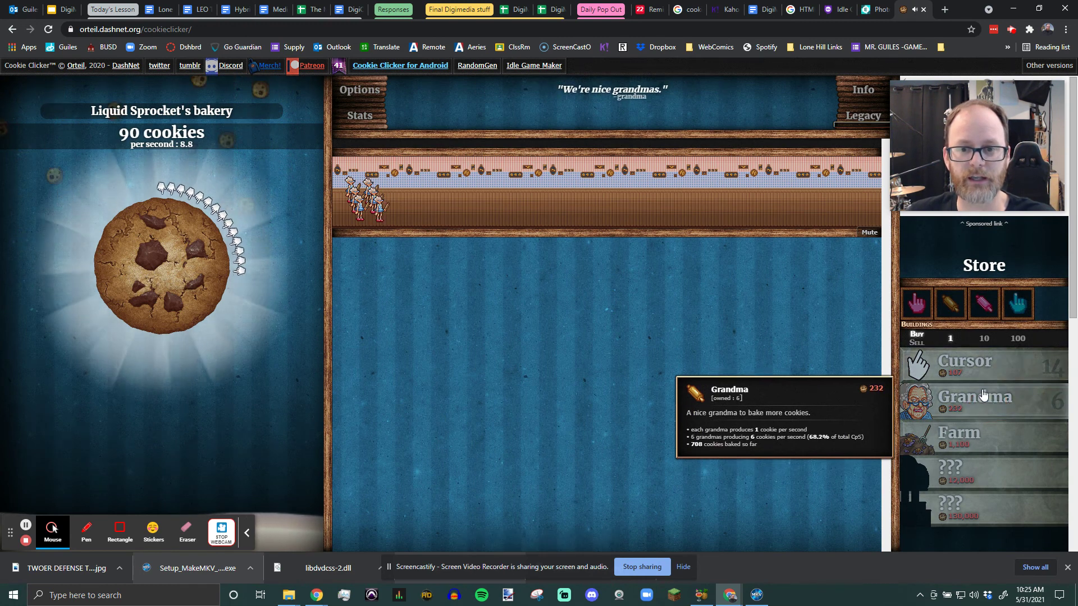